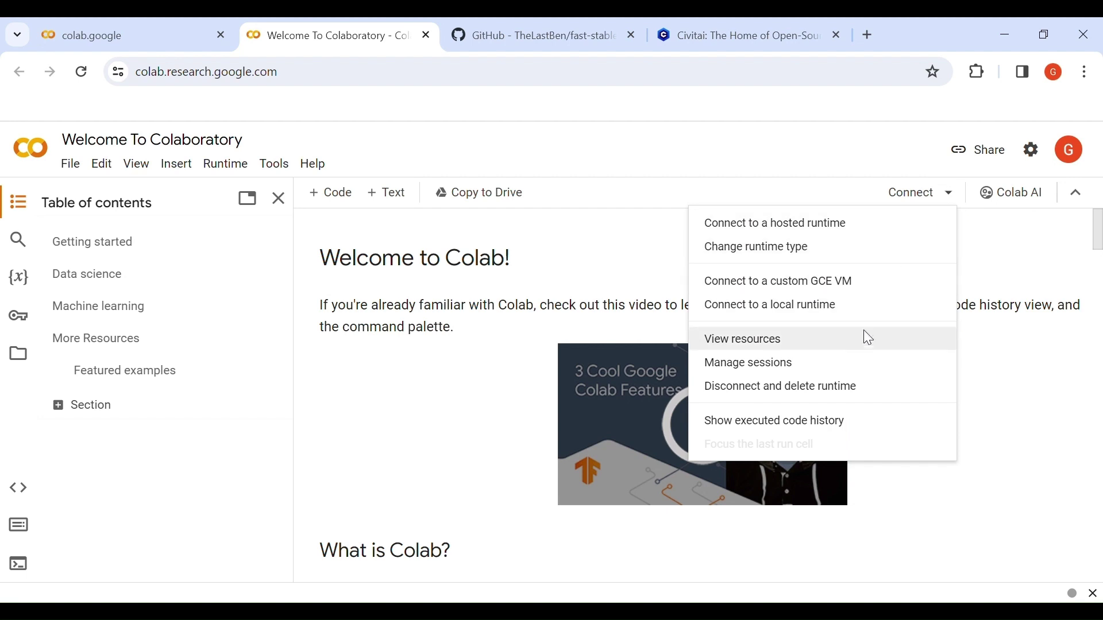
Review Colab resources and agree to buy the $9.99 pack of 100 compute units.
click(865, 344)
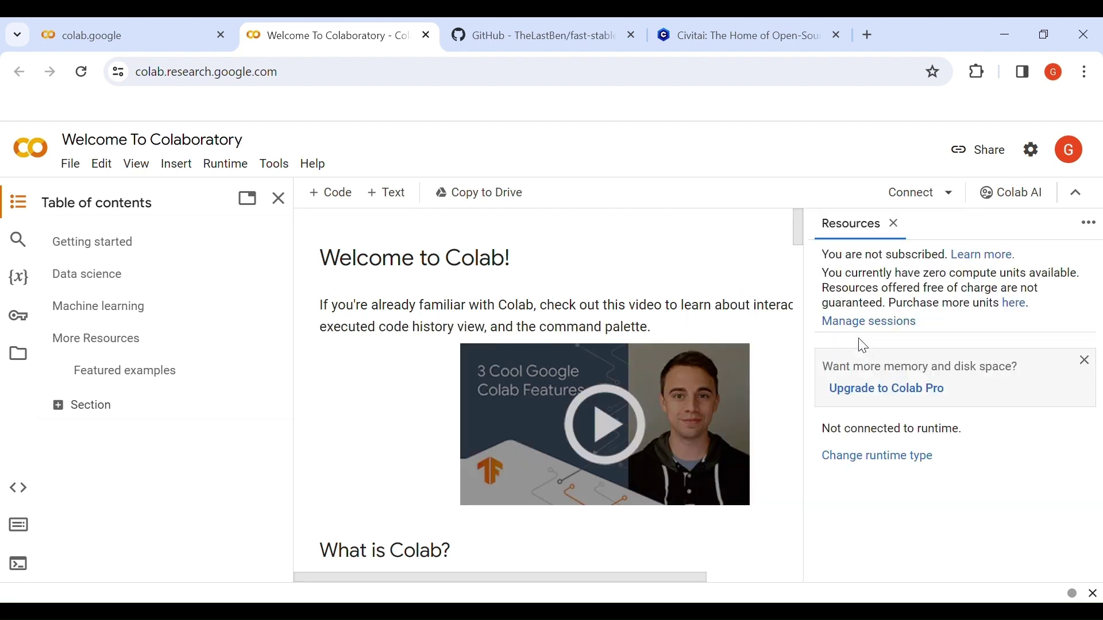
click(880, 391)
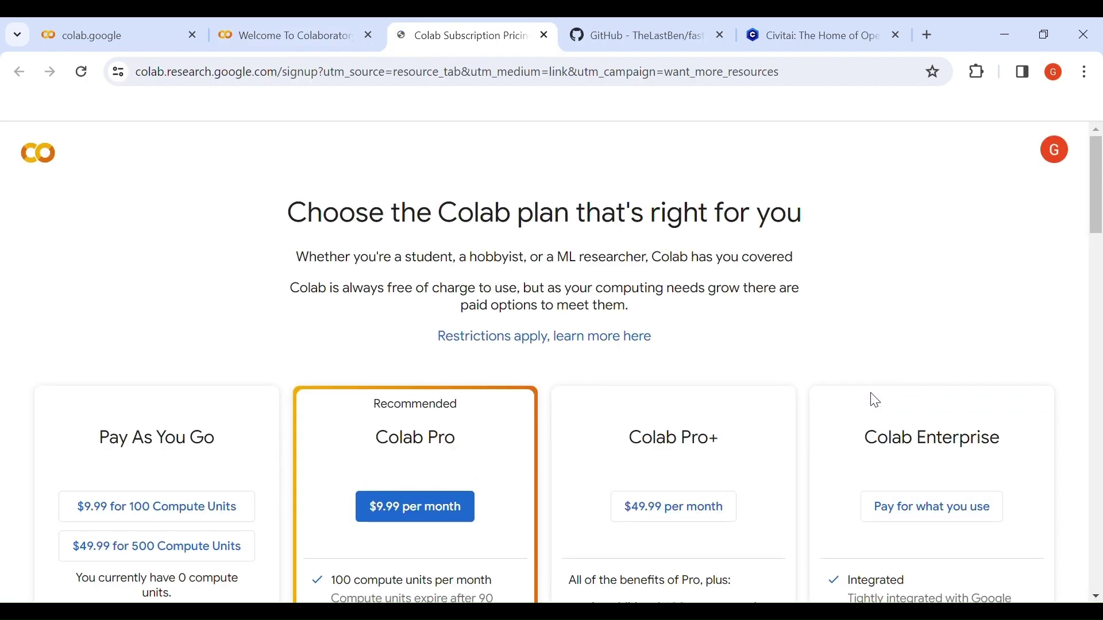
scroll(490, 310, down, 4)
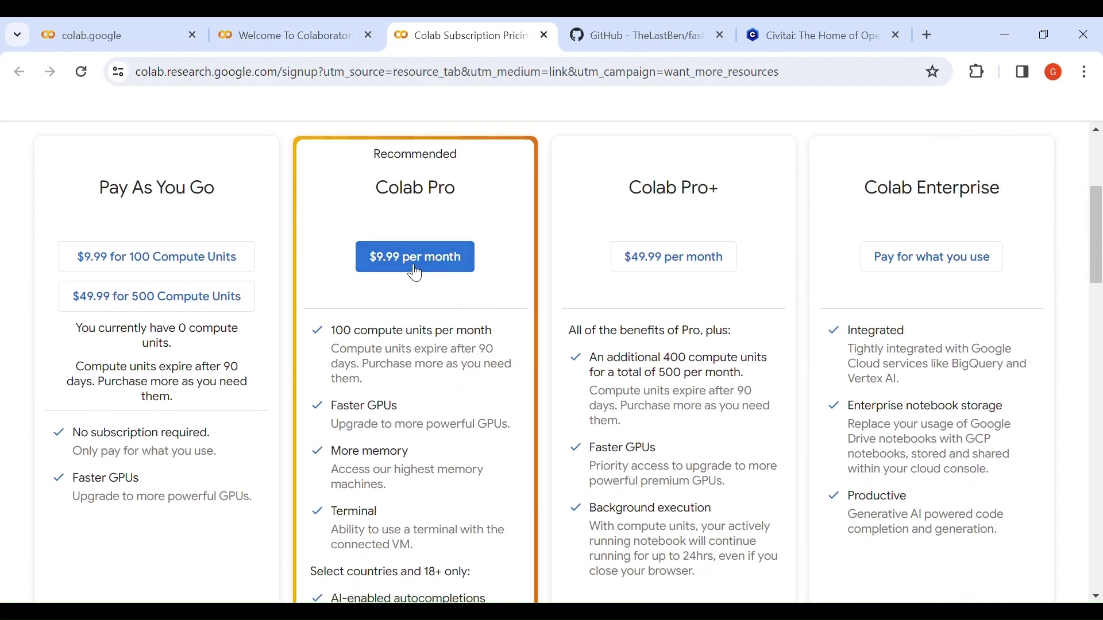
click(147, 269)
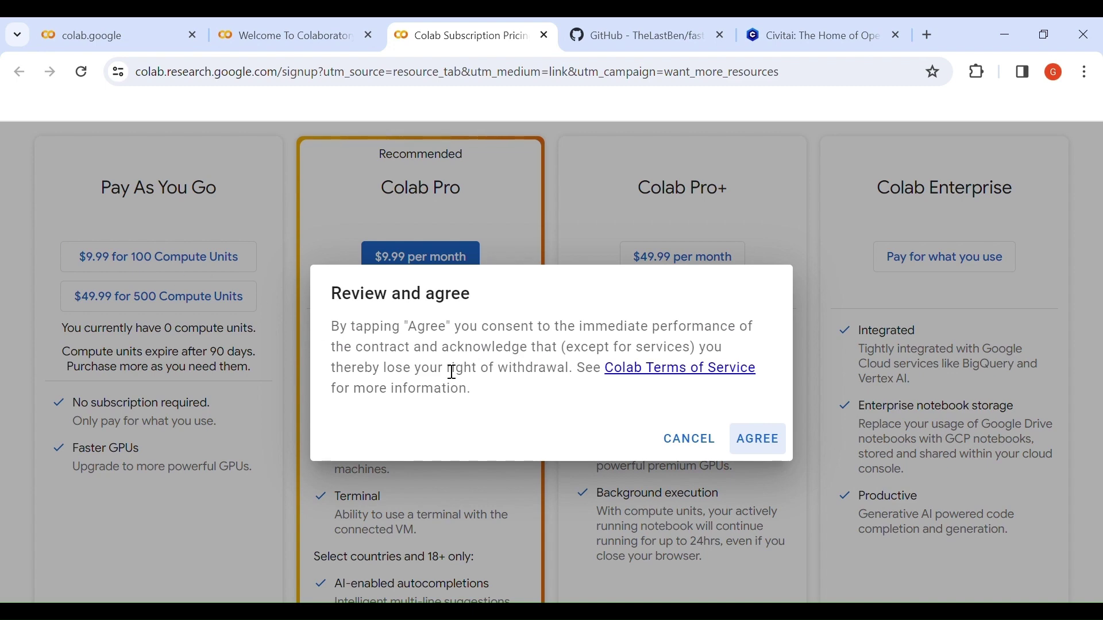
click(746, 443)
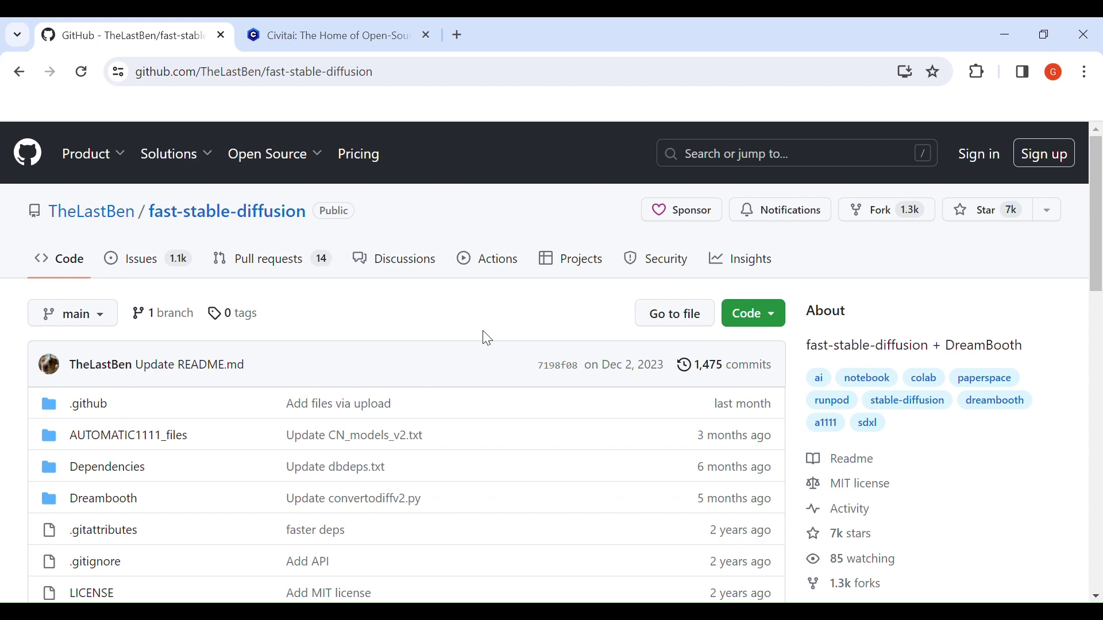
Open the Colab(pro)-AUTOMATIC1111 notebook from the fast-stable-diffusion README.
scroll(487, 339, down, 10)
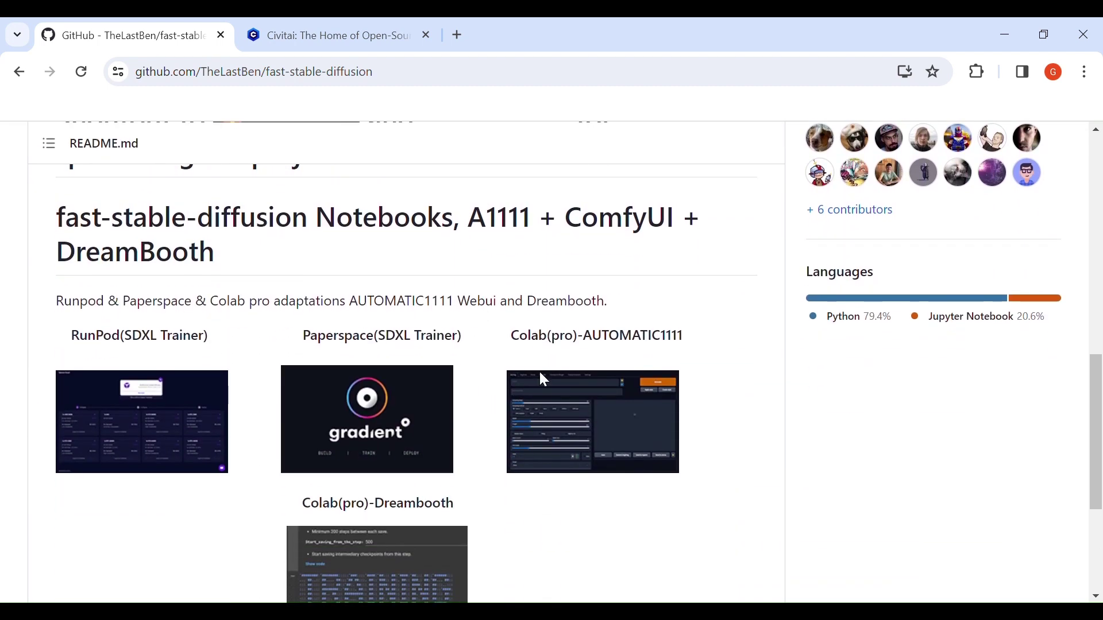
click(571, 400)
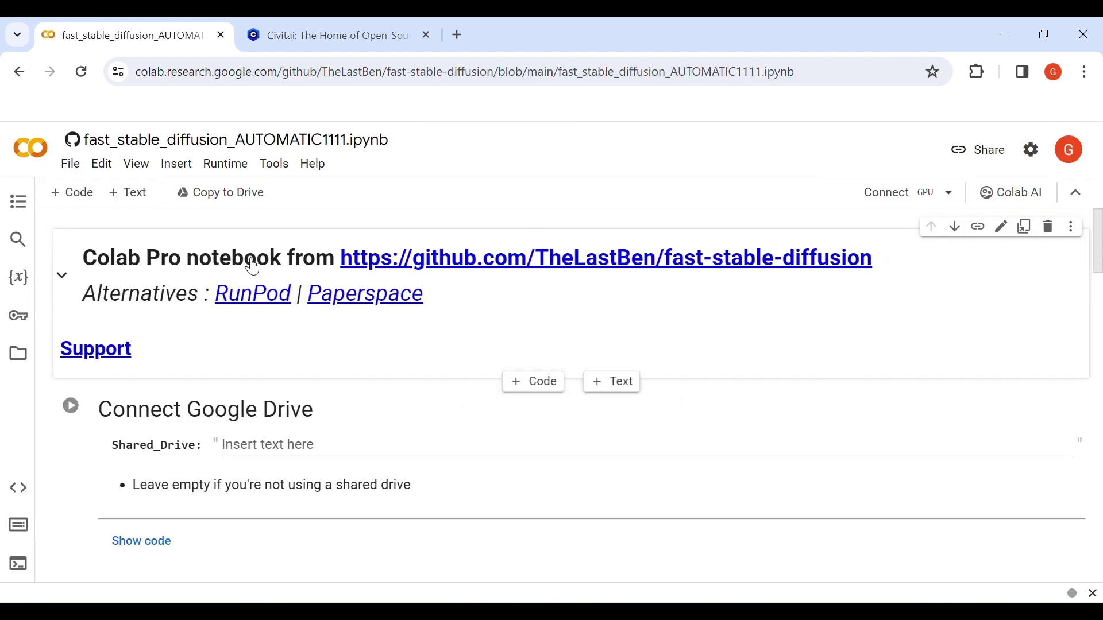
Save a Drive copy of the notebook, close the original, and scroll to Model Download/Load.
click(85, 166)
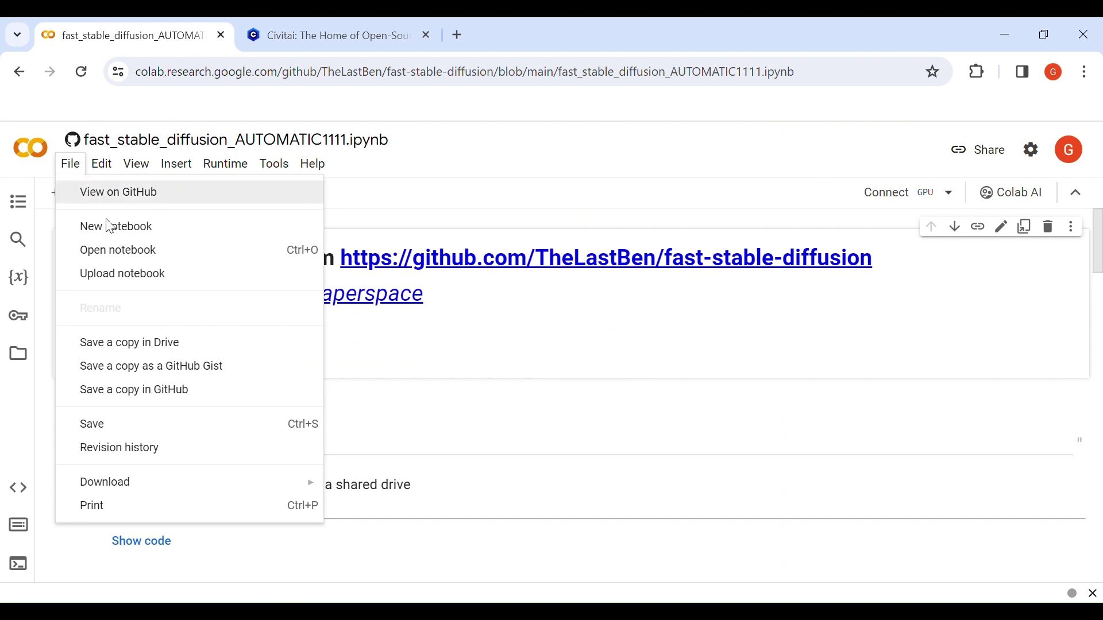
click(201, 345)
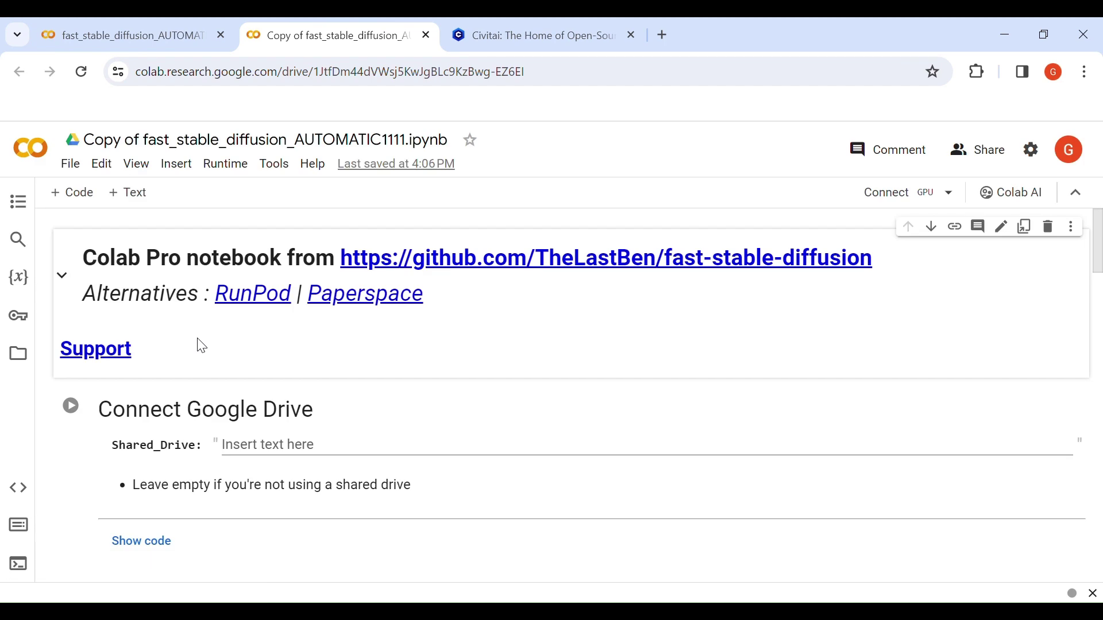
click(221, 36)
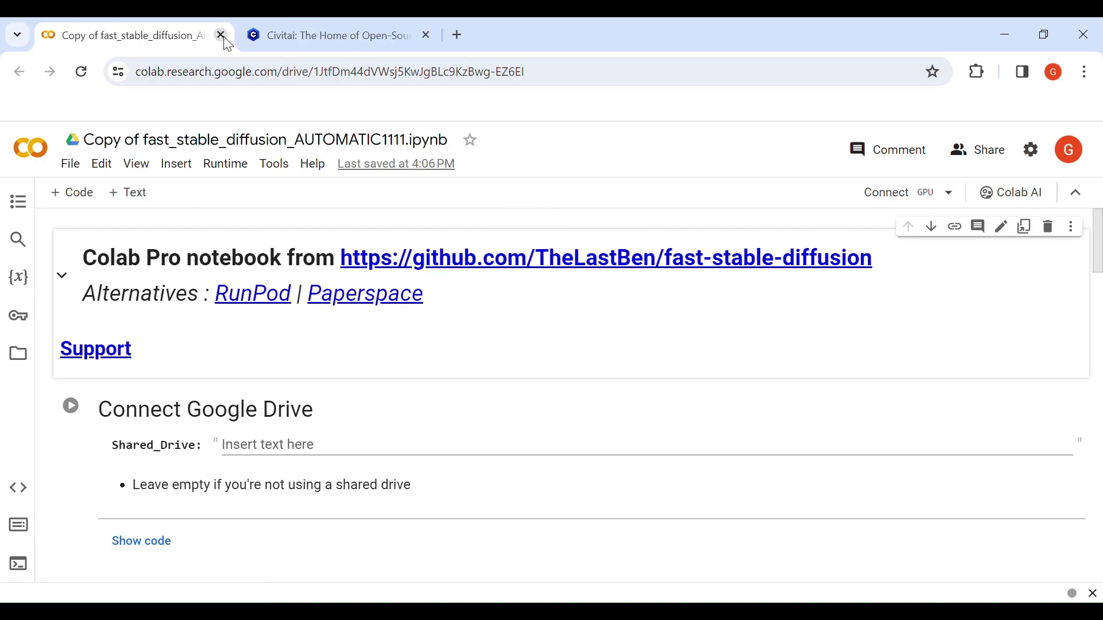
scroll(451, 396, down, 10)
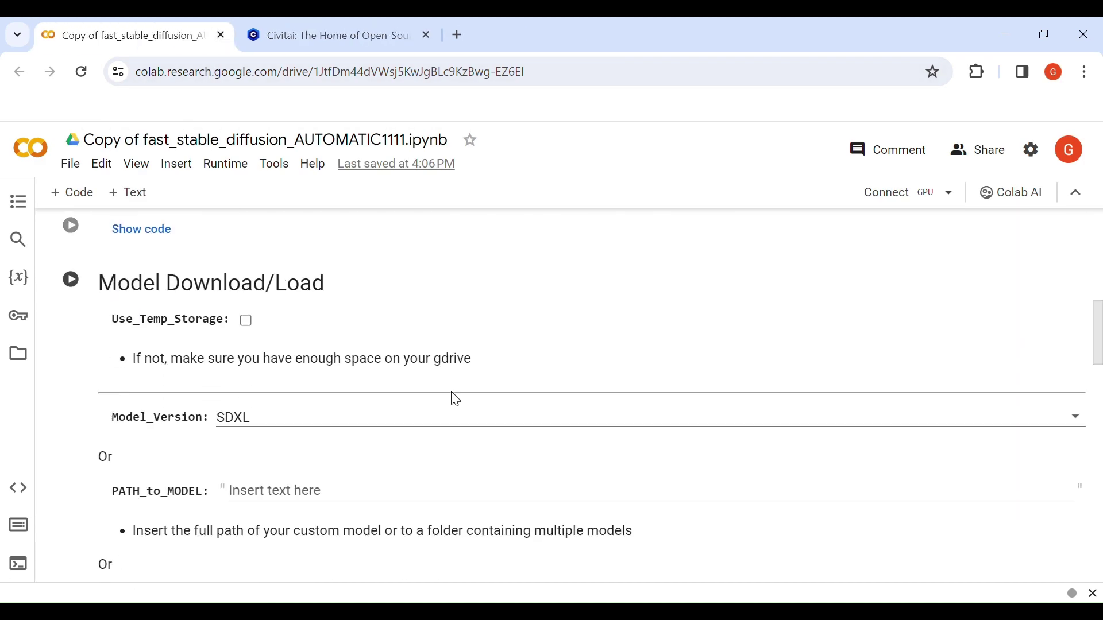
scroll(456, 399, down, 1)
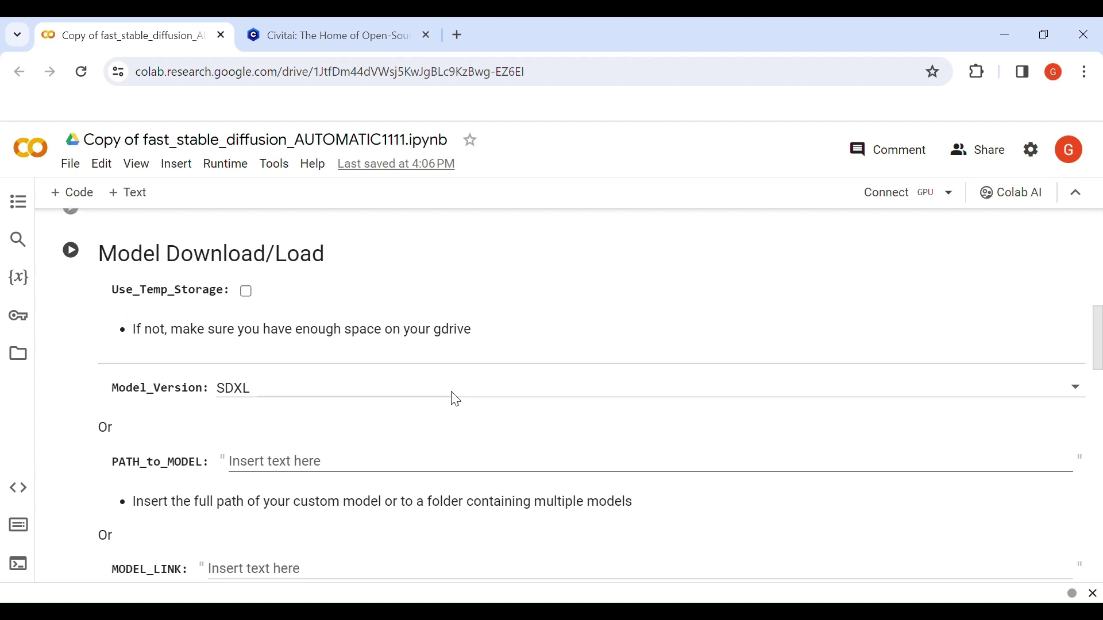
click(414, 388)
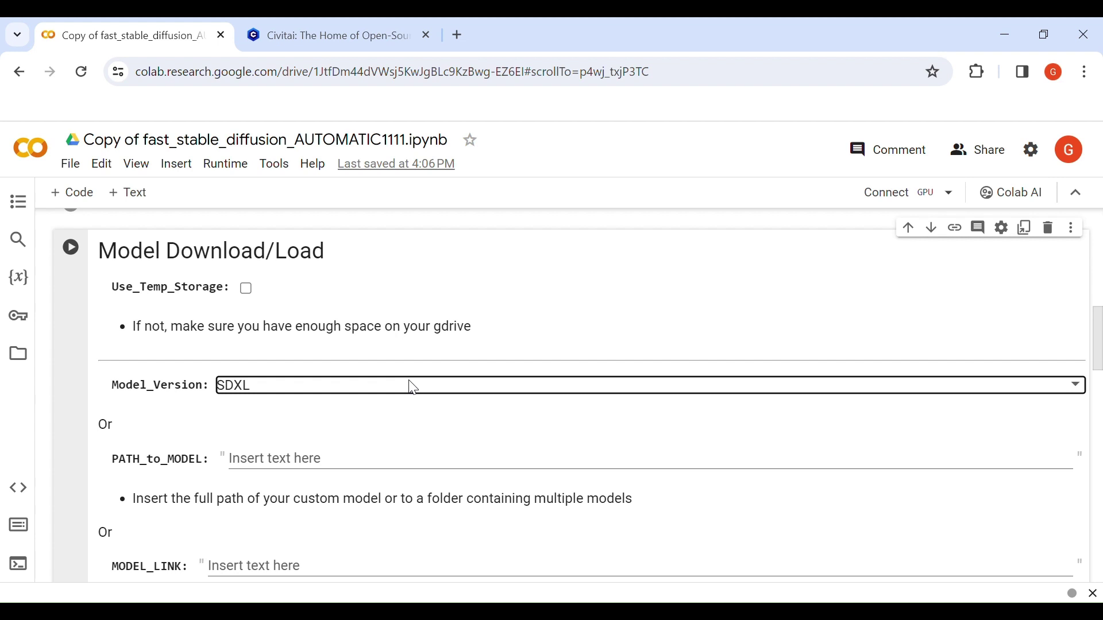
Search Civitai for 'absolutre', open AbsoluteReality, and reveal its 1.99 GB pruned fp16 file.
click(349, 36)
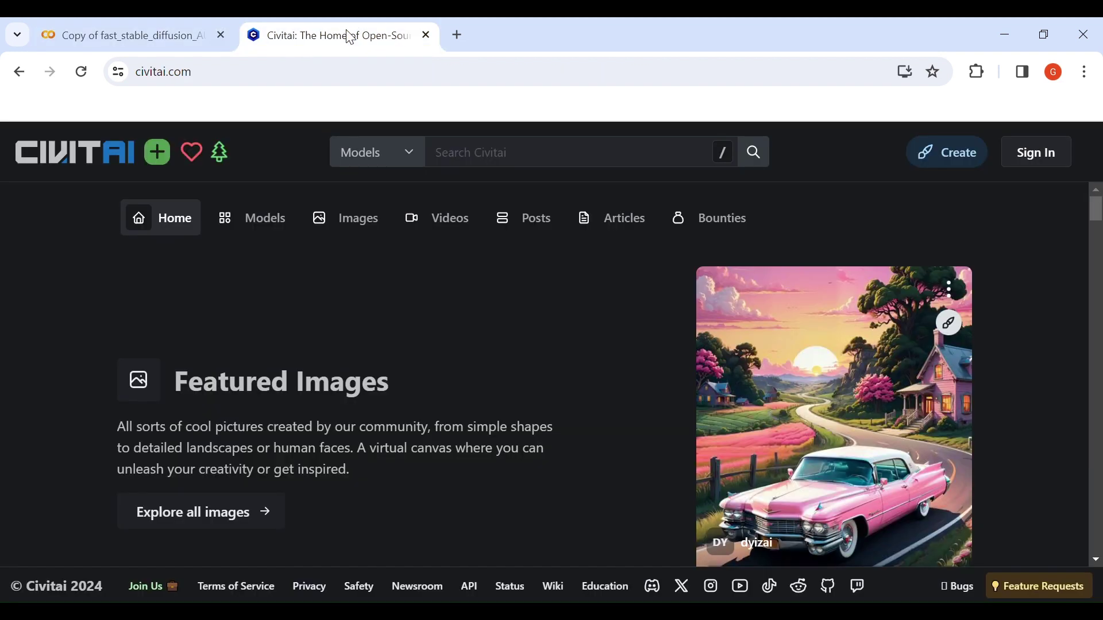
click(477, 154)
text(abso)
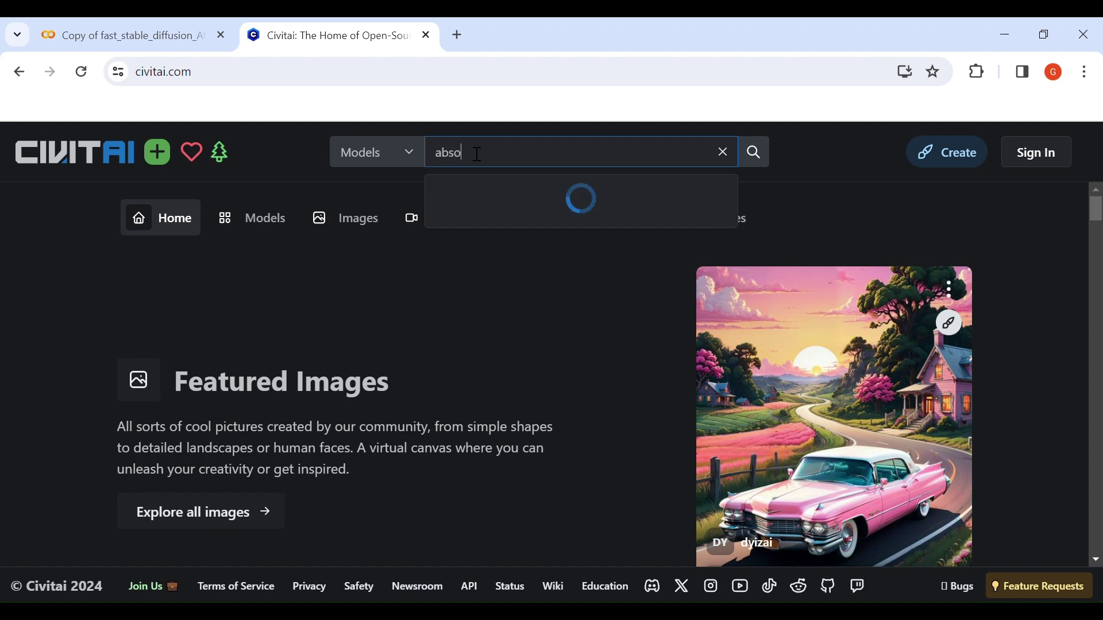
text(lutre)
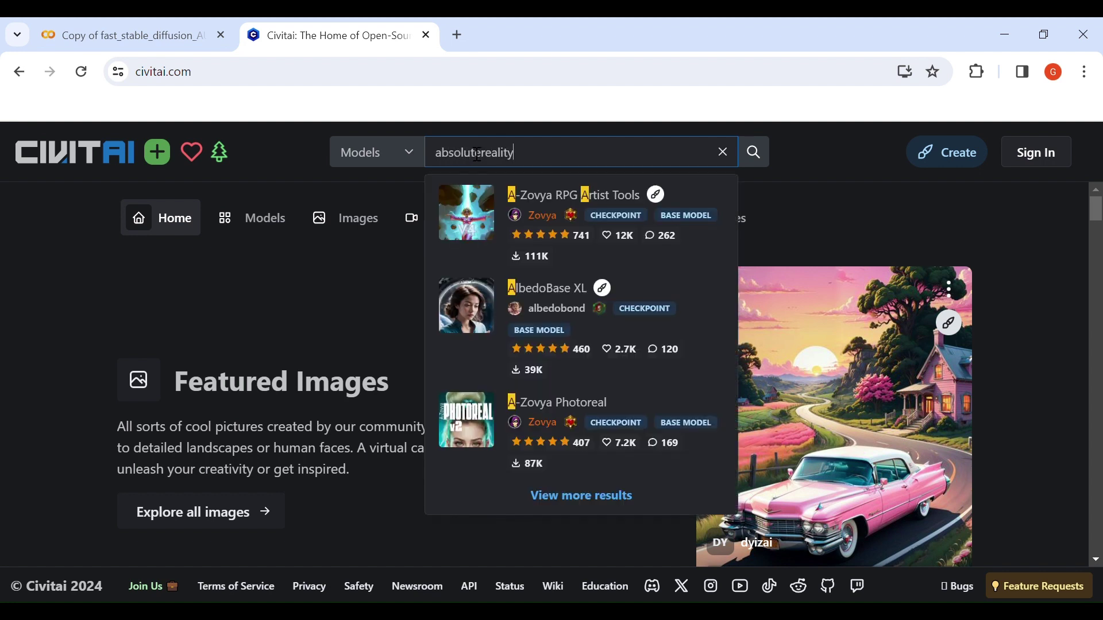
click(539, 201)
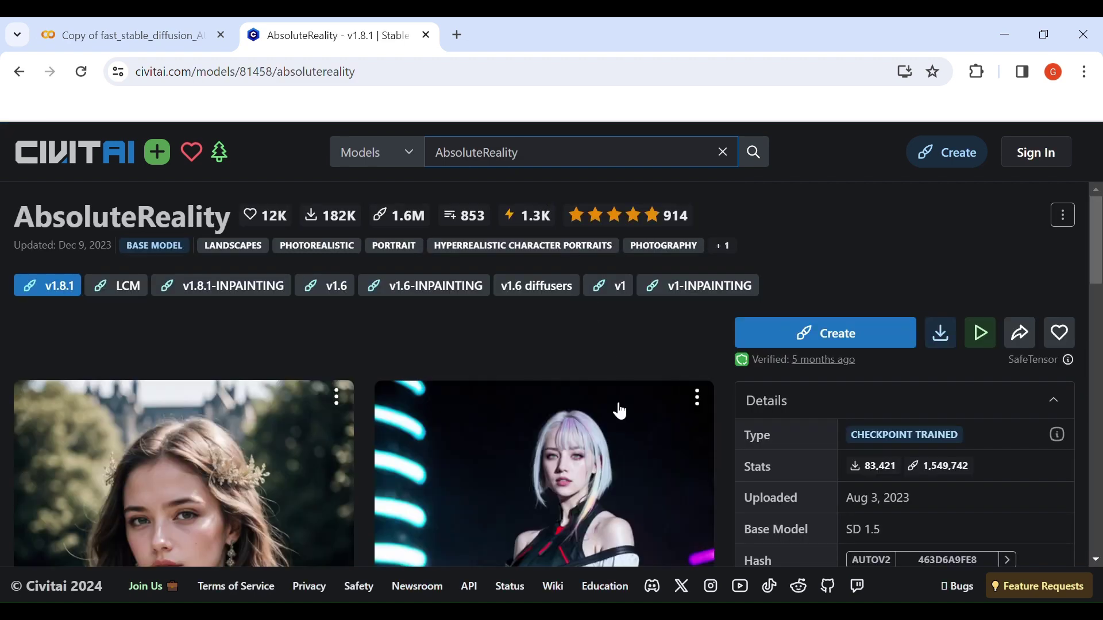
scroll(564, 320, down, 3)
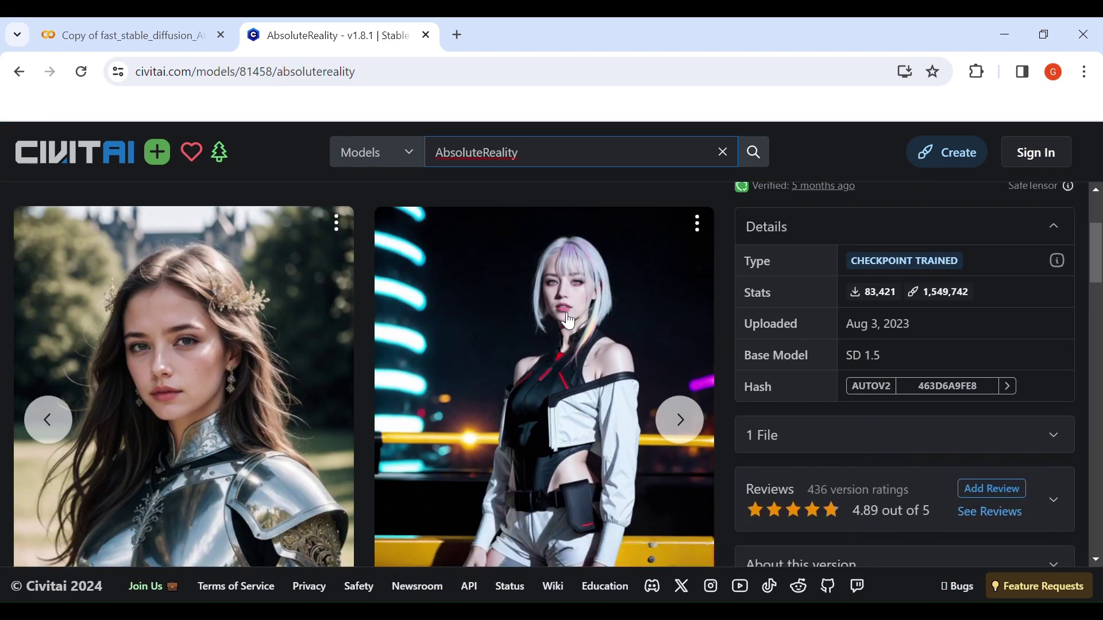
click(686, 425)
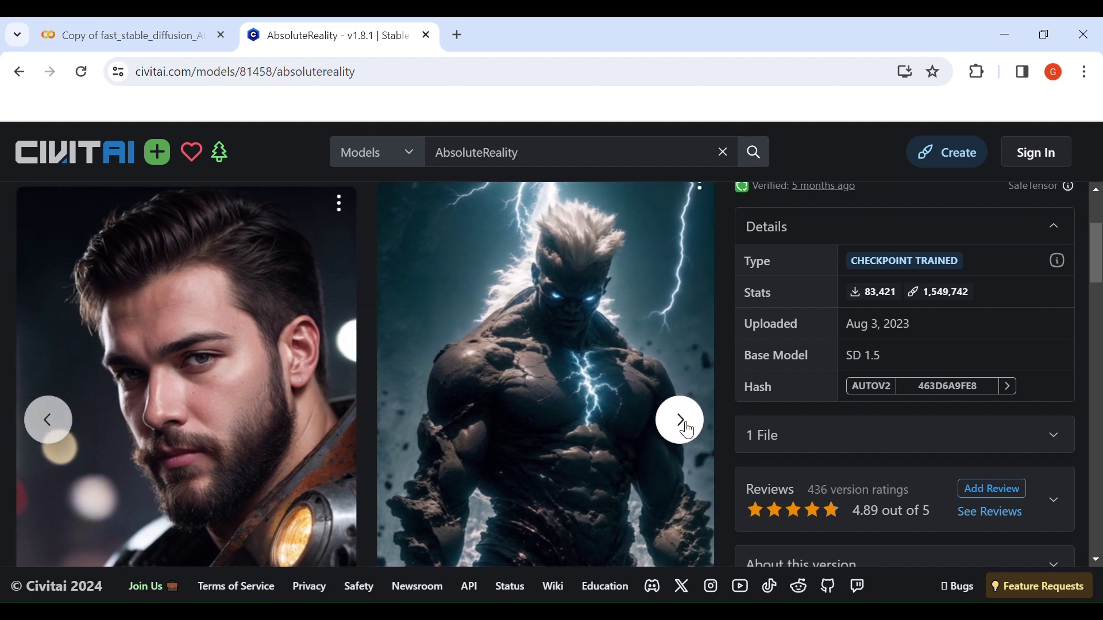
click(1064, 438)
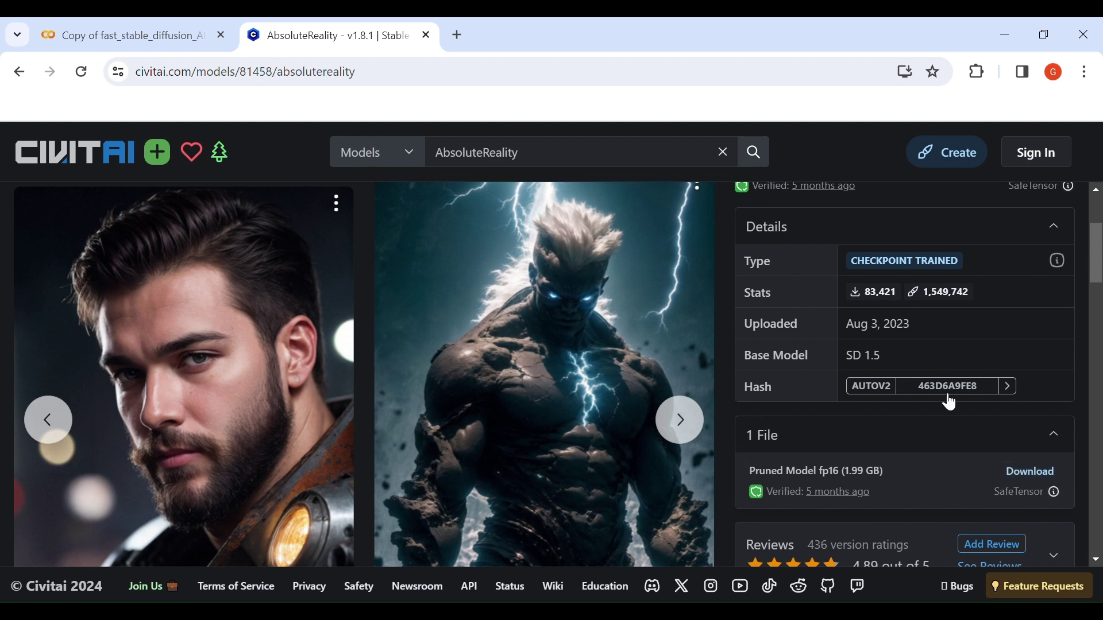
click(118, 46)
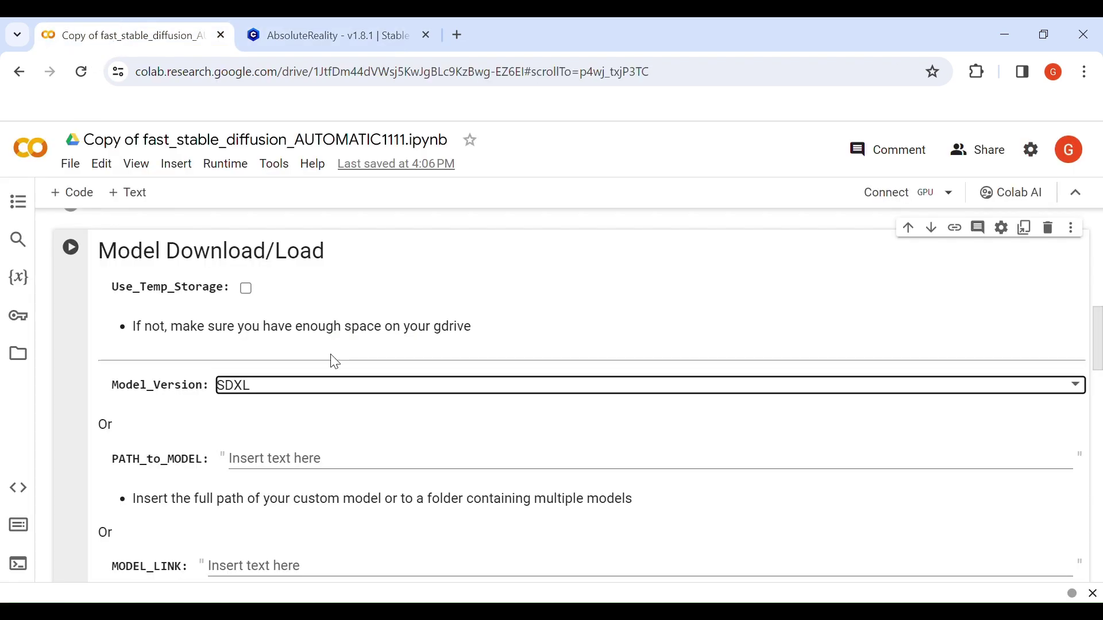
Paste the Civitai model download link into MODEL_LINK and enable the Cloudflare tunnel.
scroll(333, 362, down, 2)
click(336, 452)
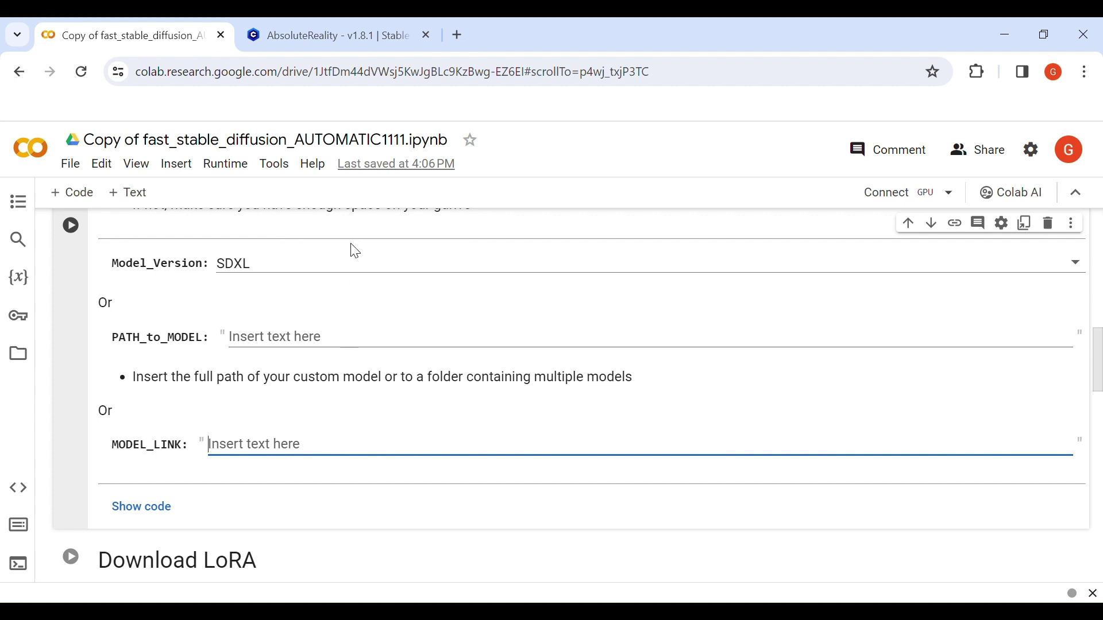
key(ctrl+v)
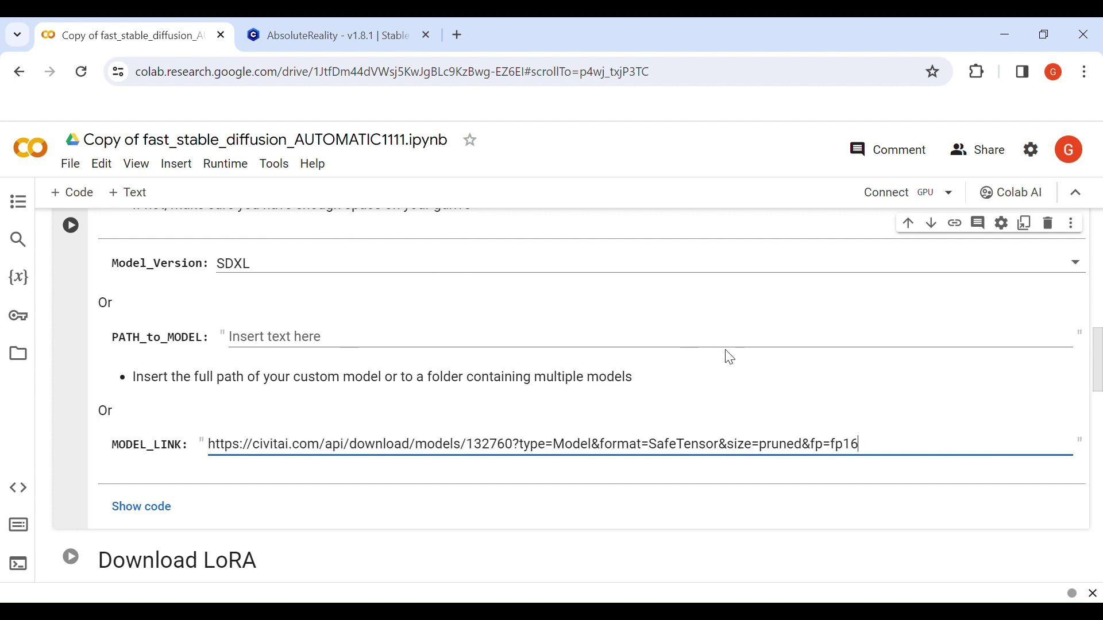
scroll(352, 355, down, 10)
scroll(356, 356, down, 2)
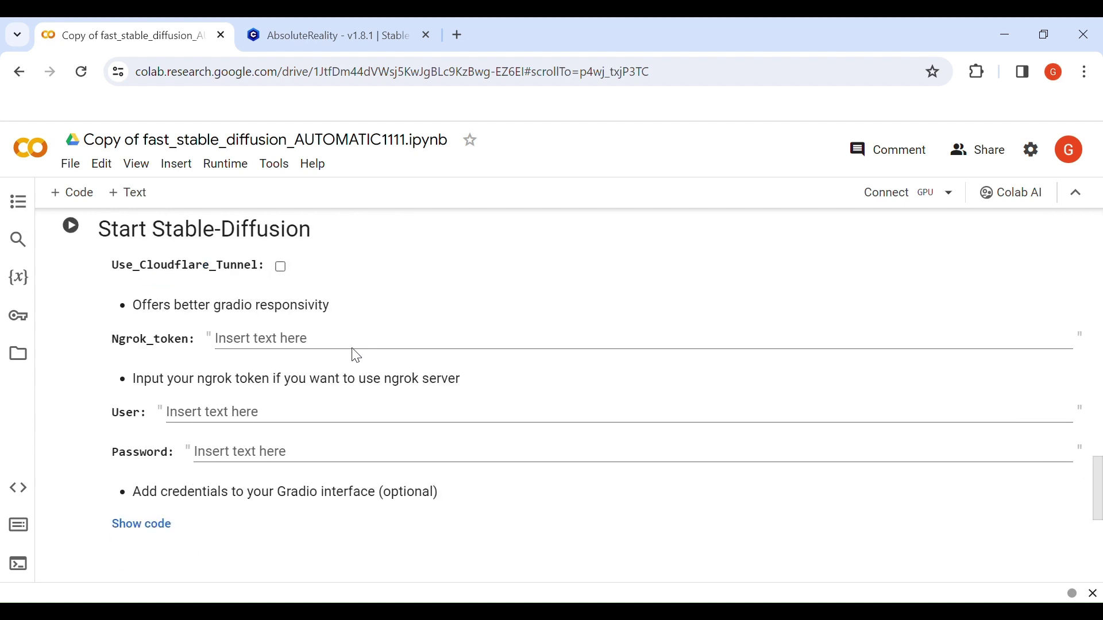
click(282, 268)
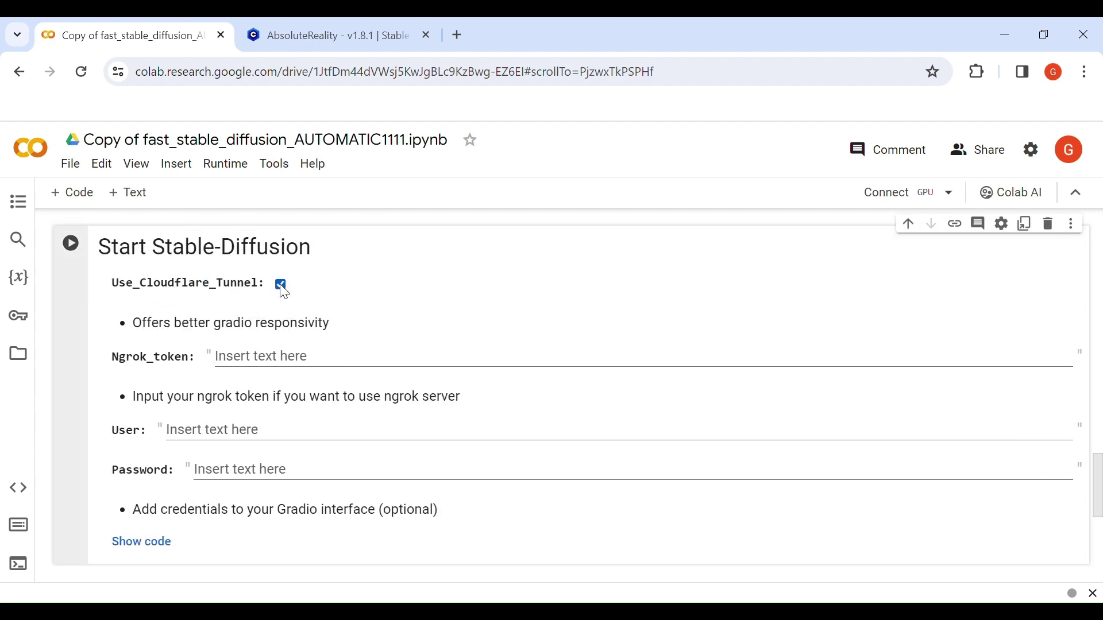
Fill in the Gradio login username and password in the Start Stable-Diffusion cell.
click(303, 434)
key(Tab)
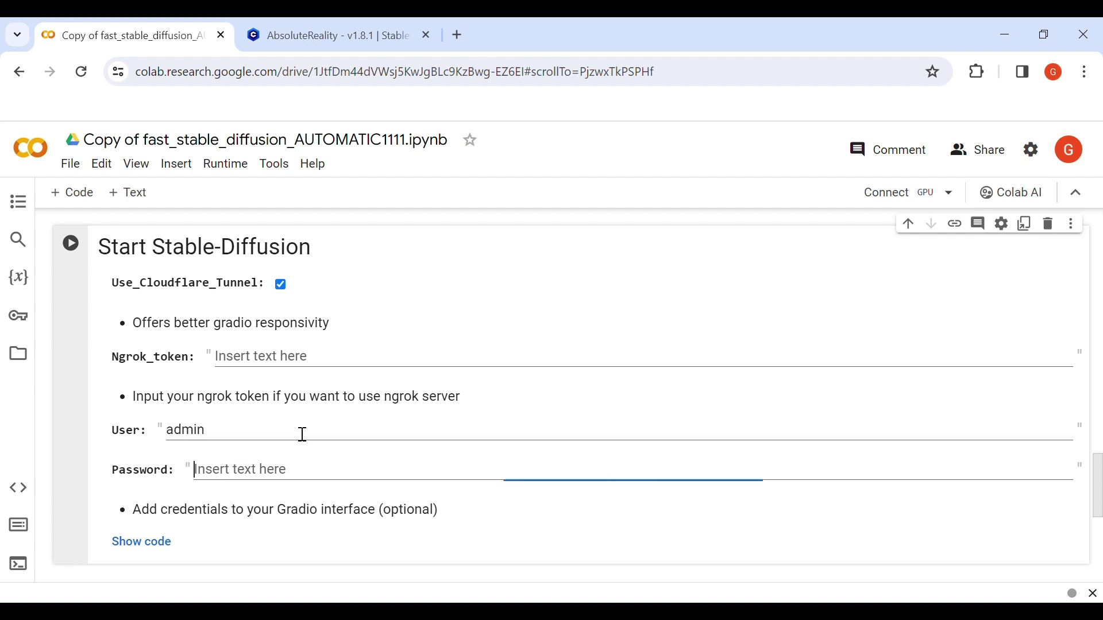
key(BackSpace)
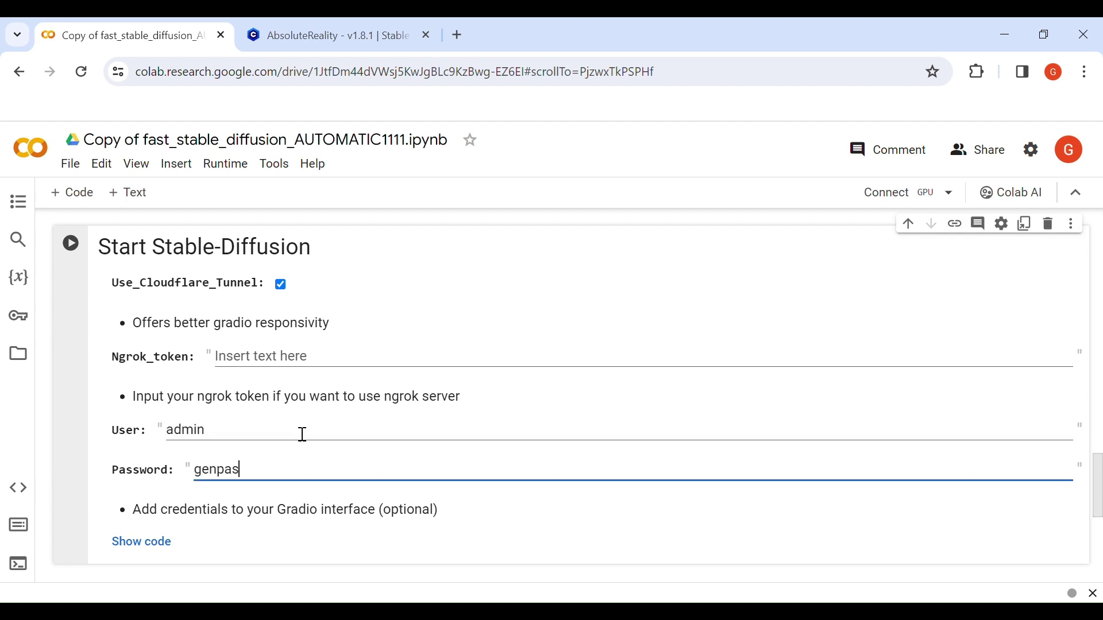
click(226, 167)
Run all cells with Google Drive connected, then open the generated trycloudflare web UI link.
click(229, 192)
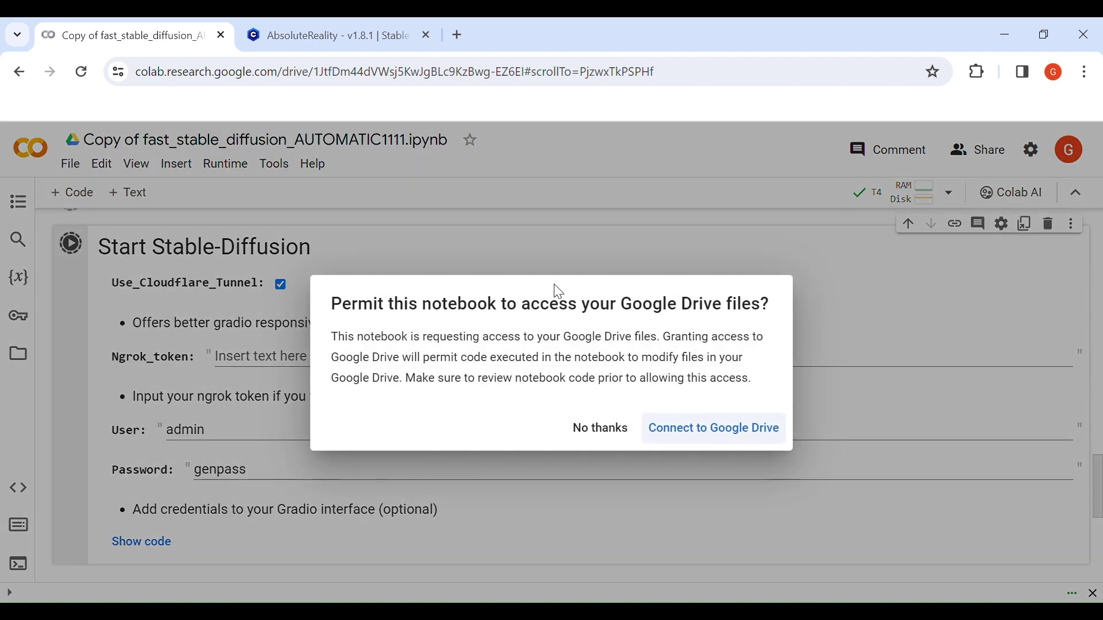
click(681, 432)
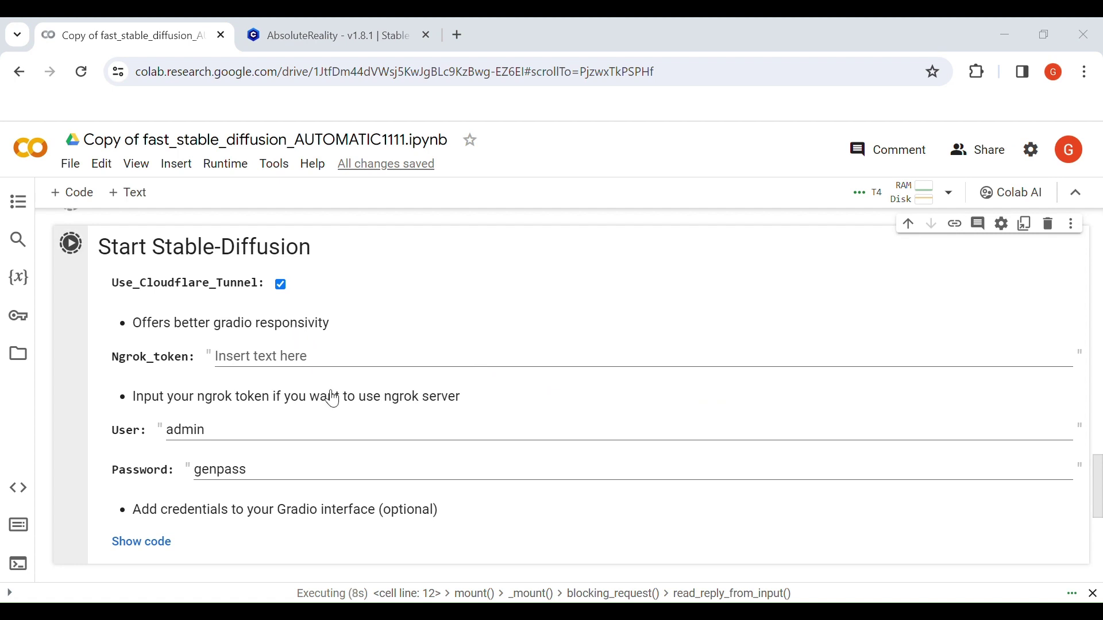
scroll(332, 398, up, 20)
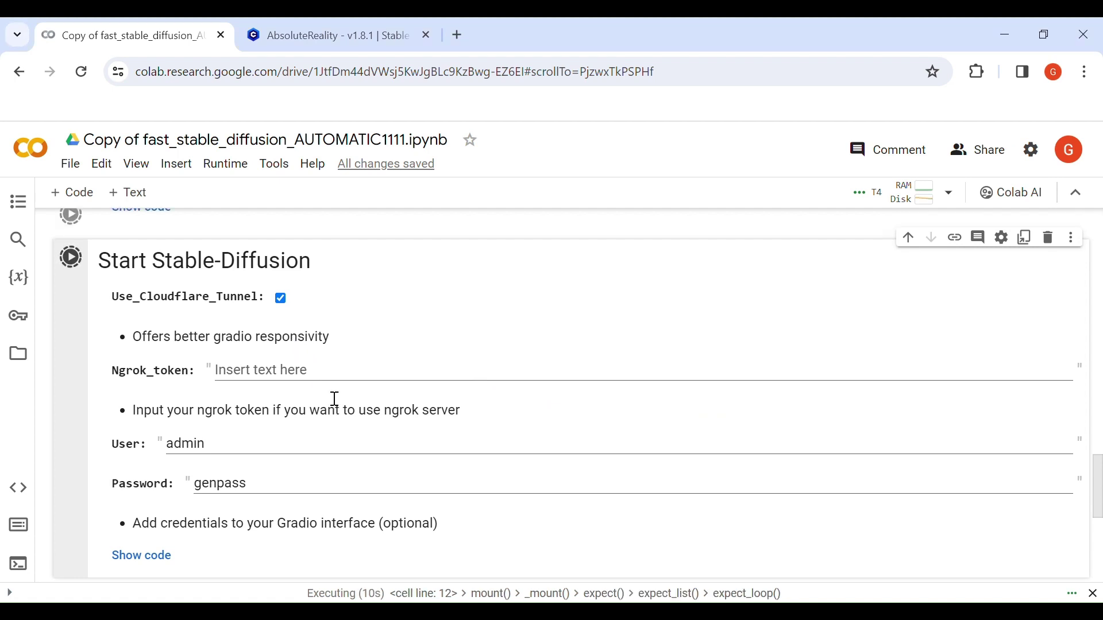
scroll(327, 396, up, 5)
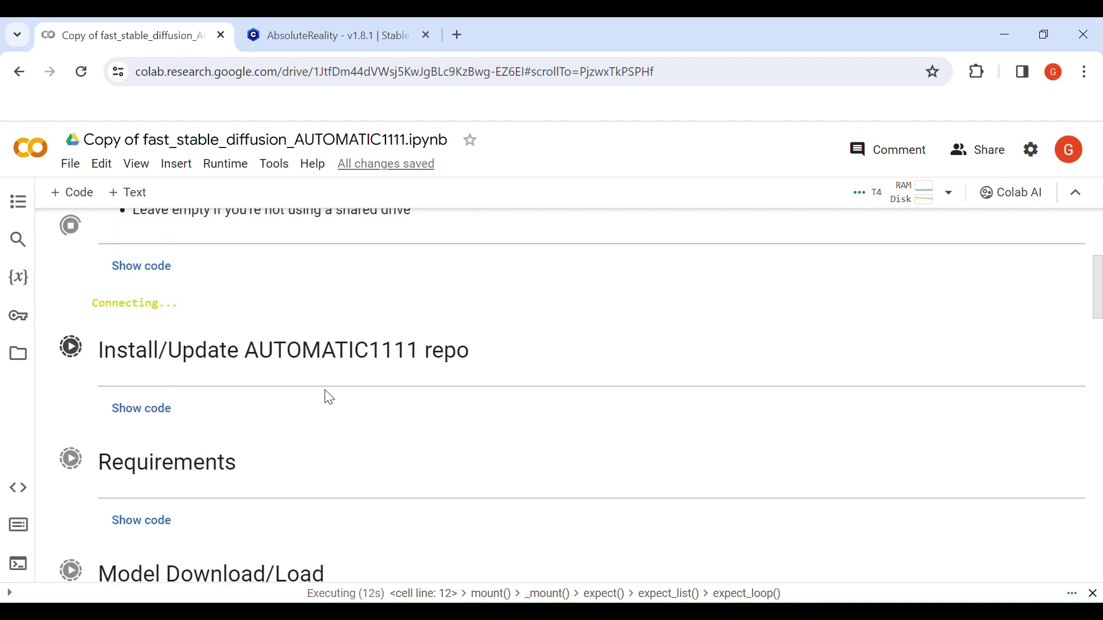
scroll(230, 347, up, 3)
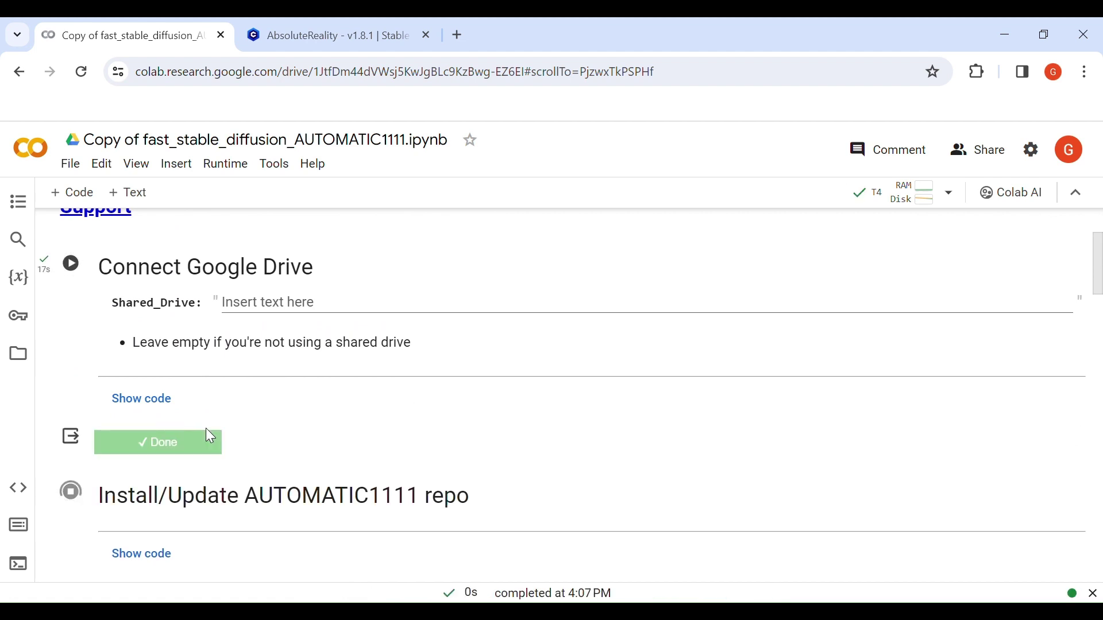
scroll(207, 433, down, 3)
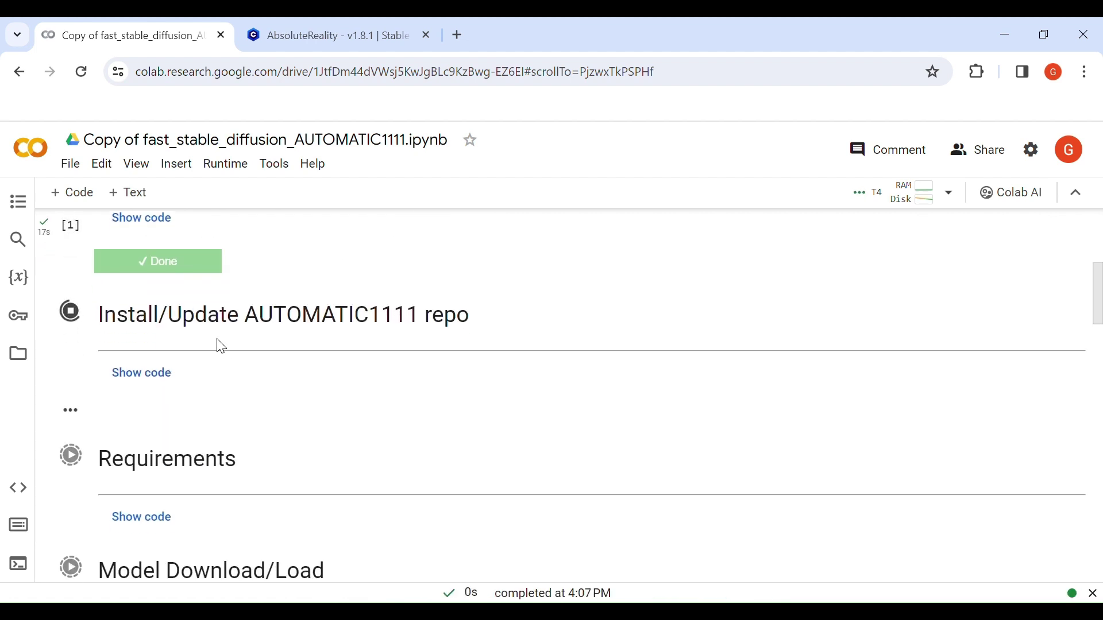
scroll(247, 456, down, 6)
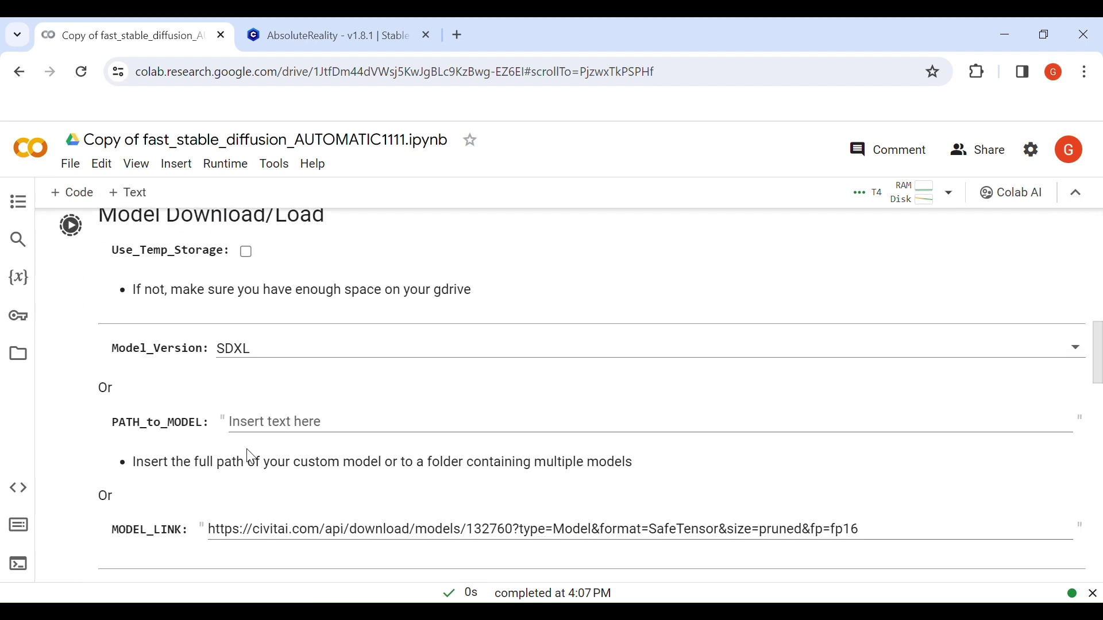
scroll(251, 456, down, 5)
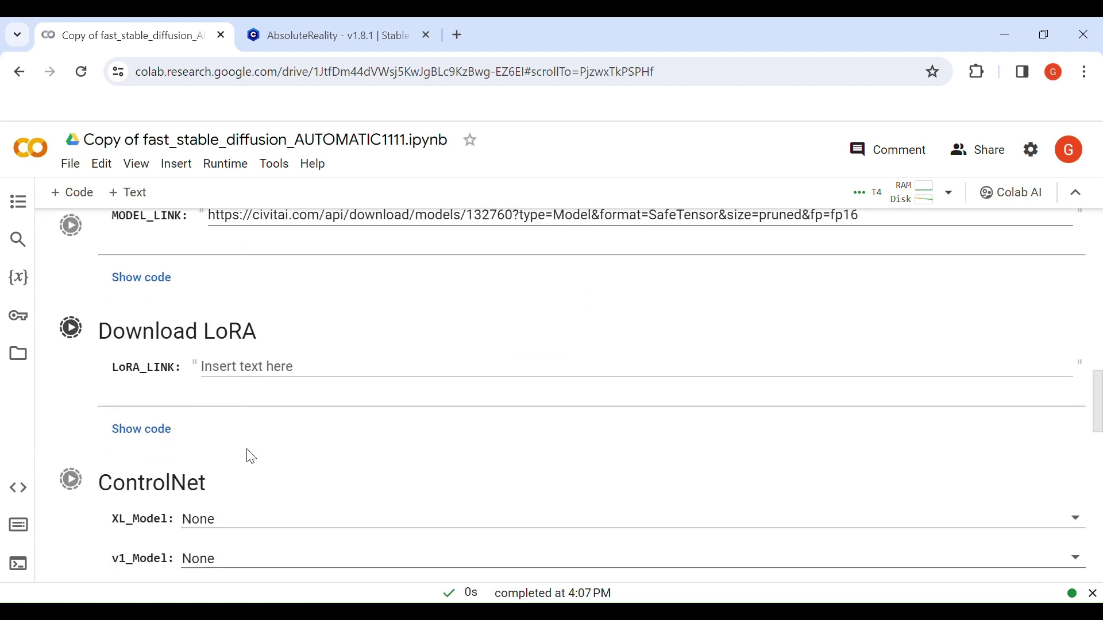
scroll(251, 456, down, 8)
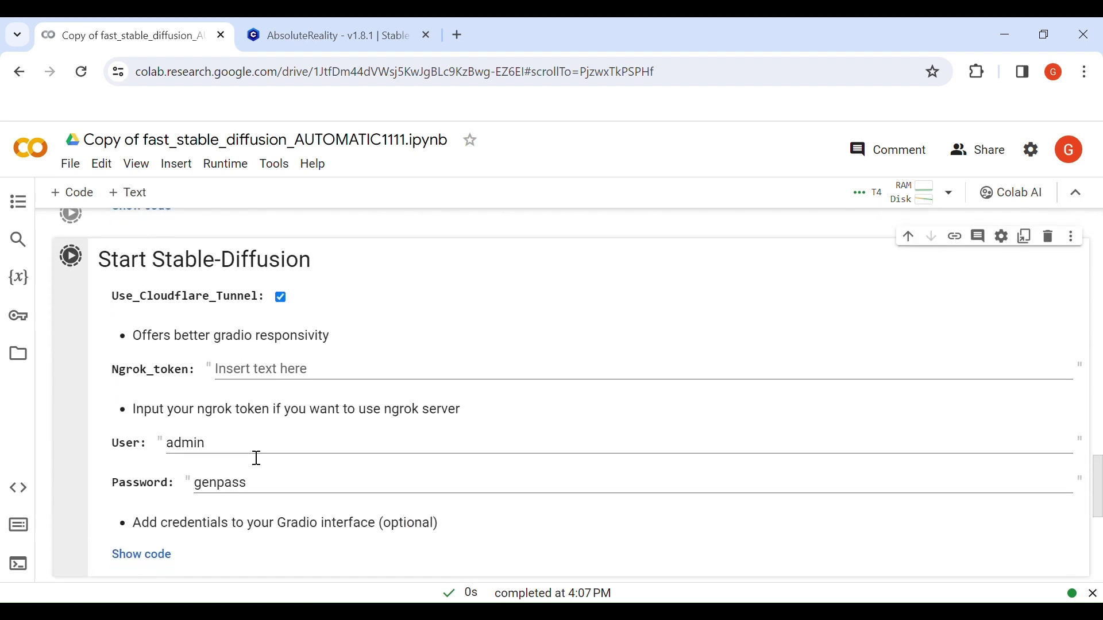
scroll(257, 458, down, 1)
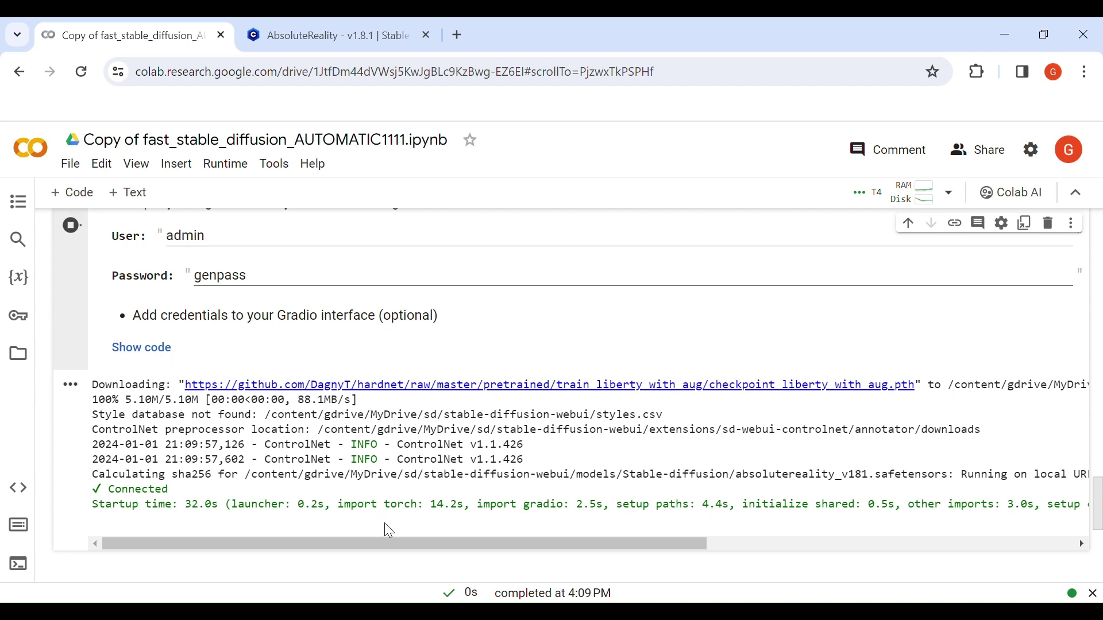
drag(394, 542, 692, 546)
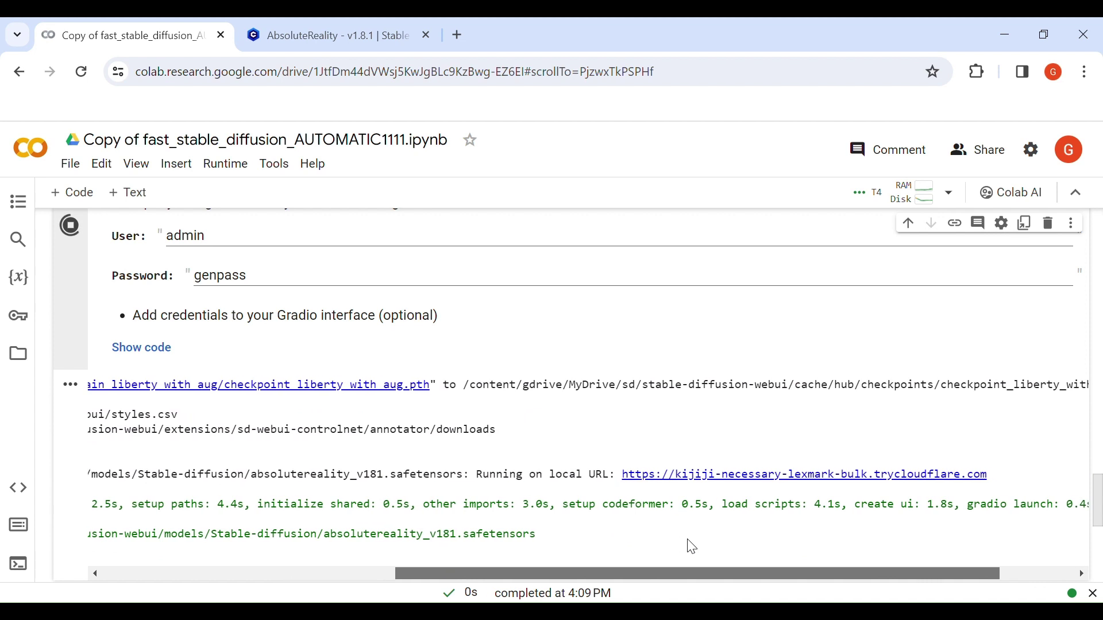
click(685, 486)
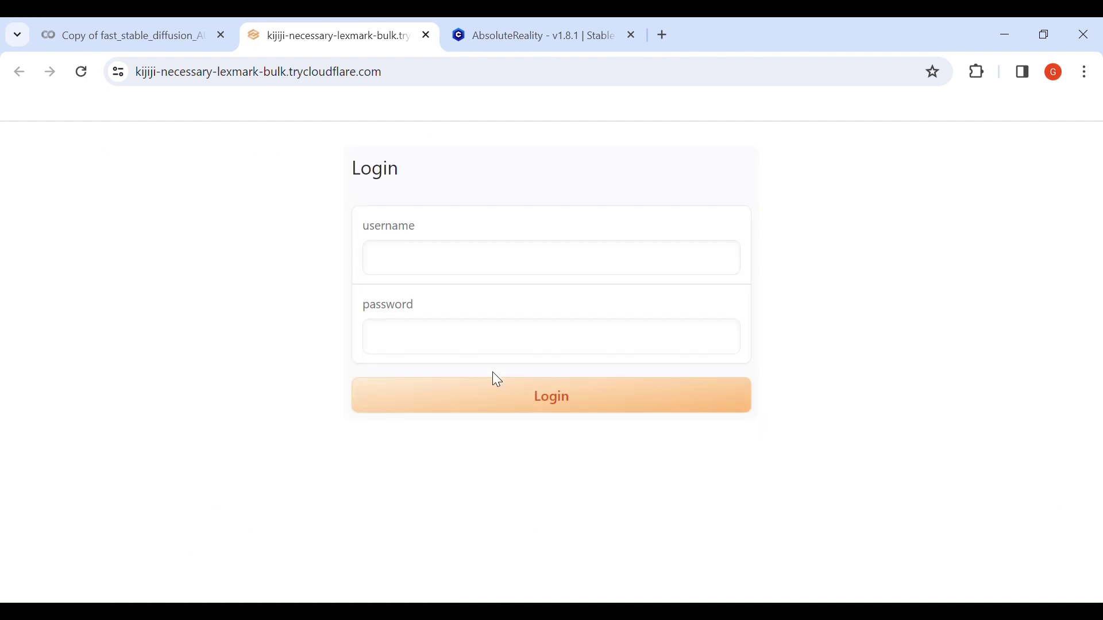
Log in to the web UI with the configured username and password.
click(449, 268)
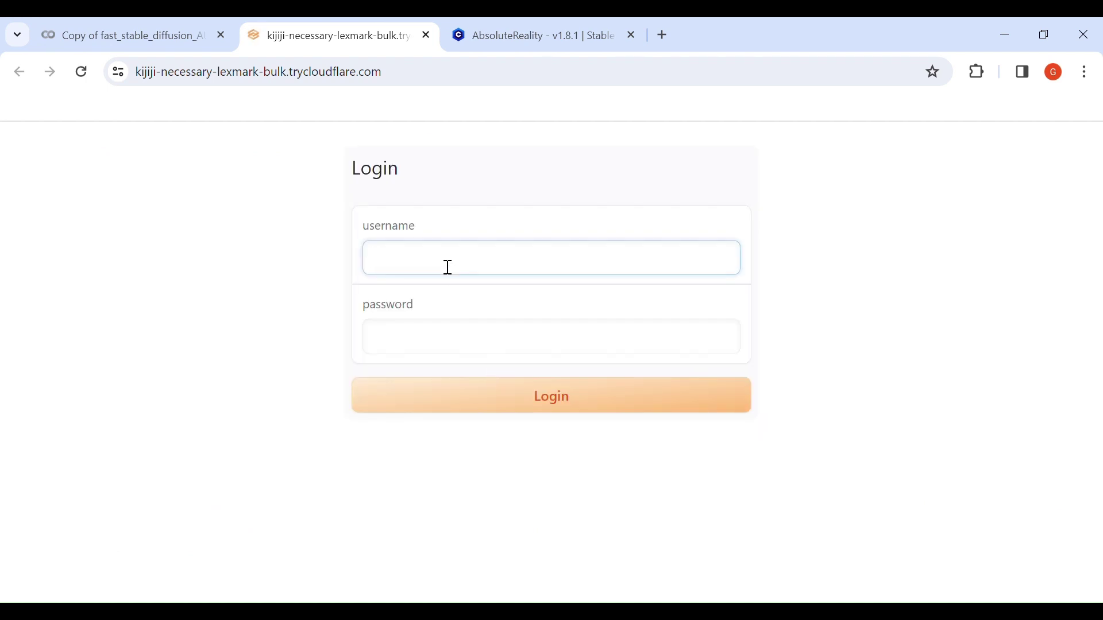
text(admin)
key(Tab)
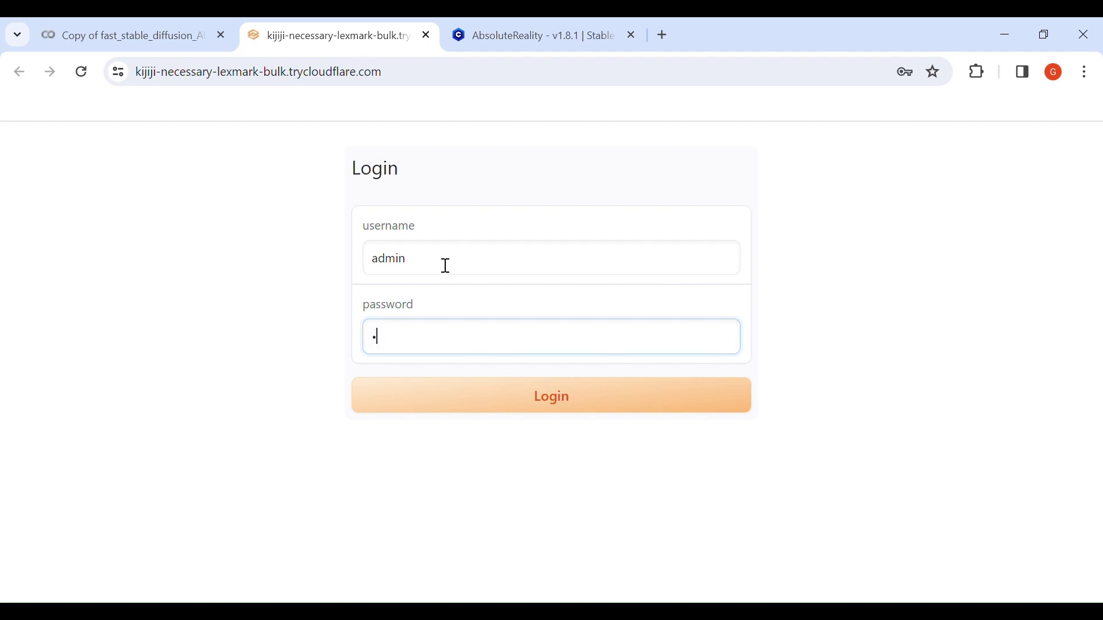
click(483, 395)
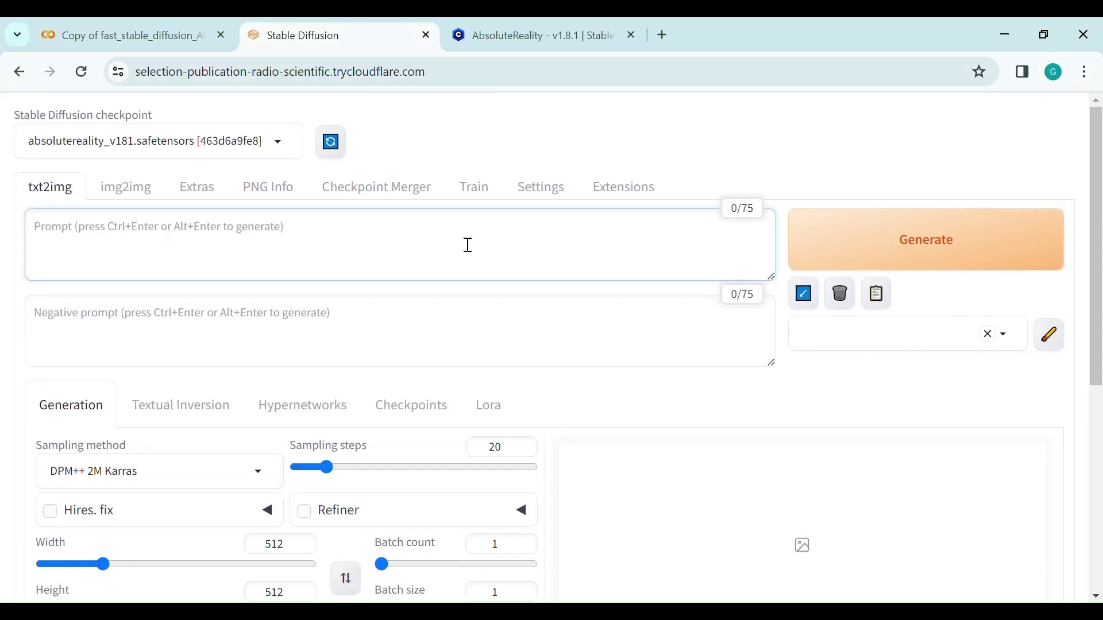
Enter the close-up pink-bikini beach portrait prompt and 'BadDream' as the negative prompt.
click(63, 196)
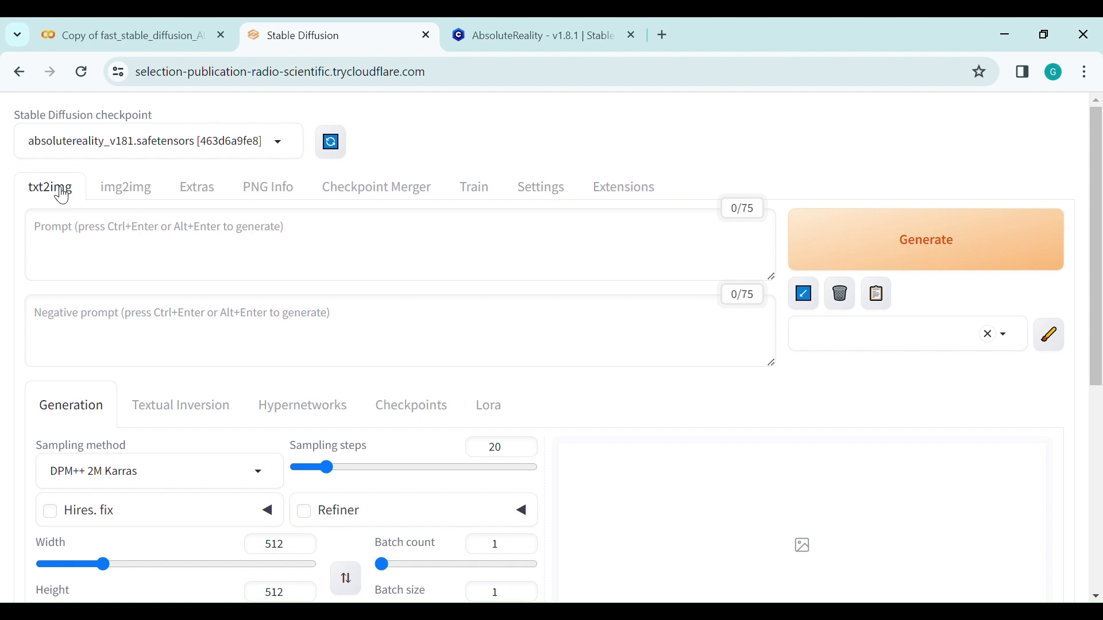
click(130, 232)
text(c)
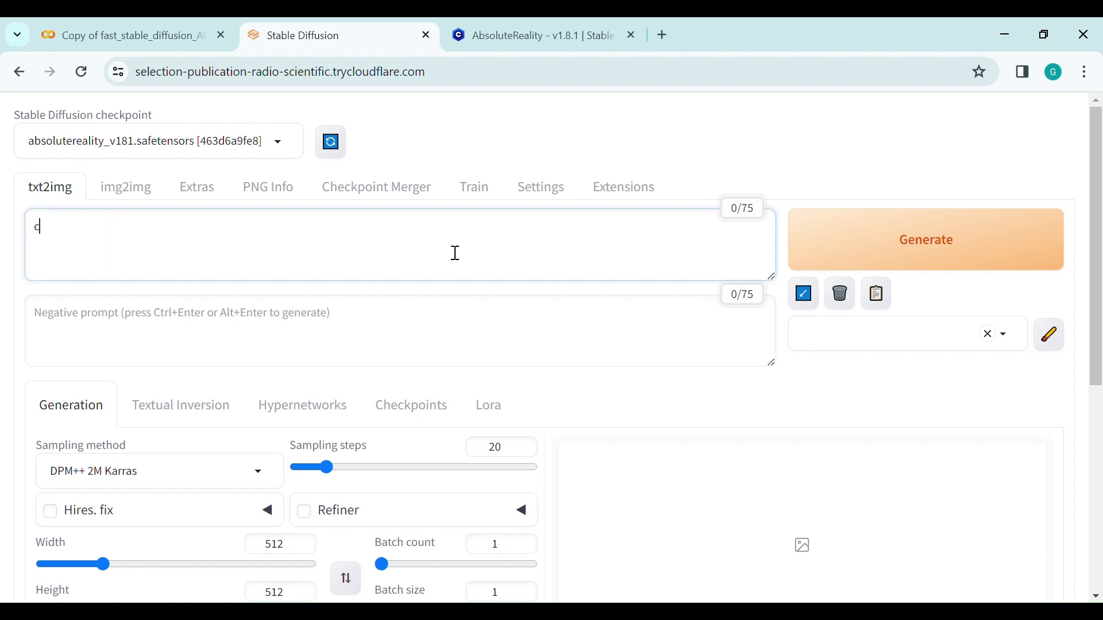
text(lose up photo of a beauti)
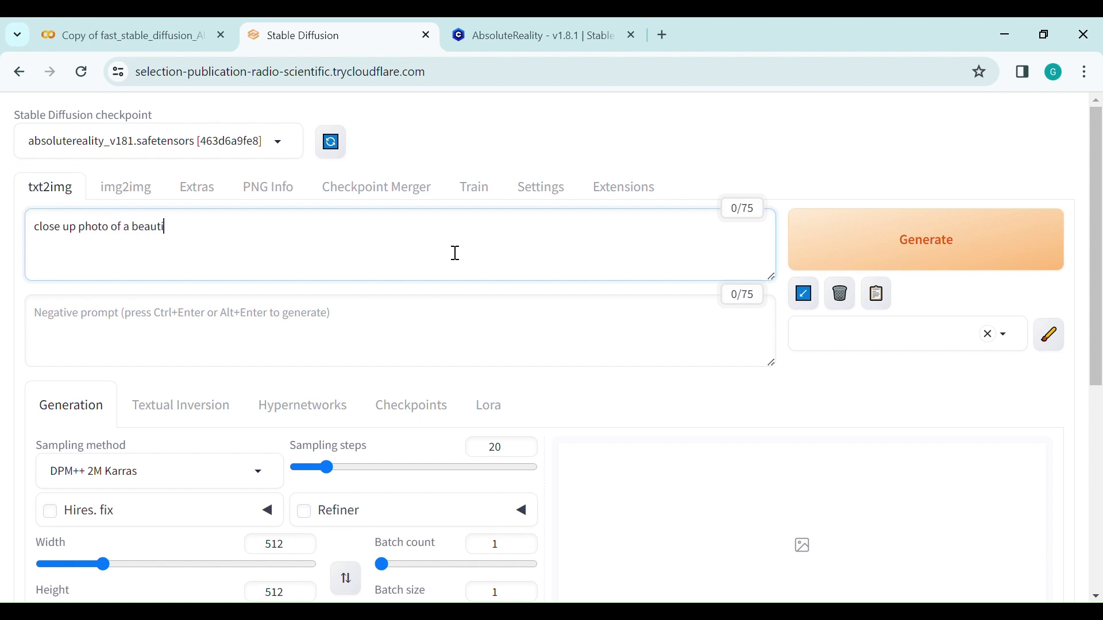
text(ful girl wearing a pink)
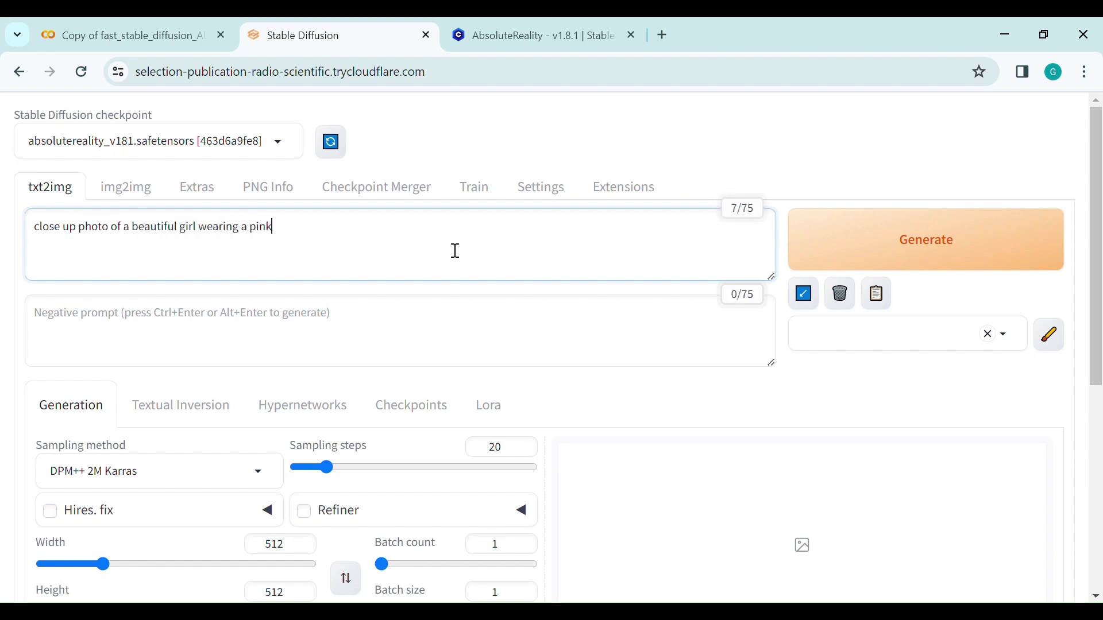
text( bikini on the beach, b)
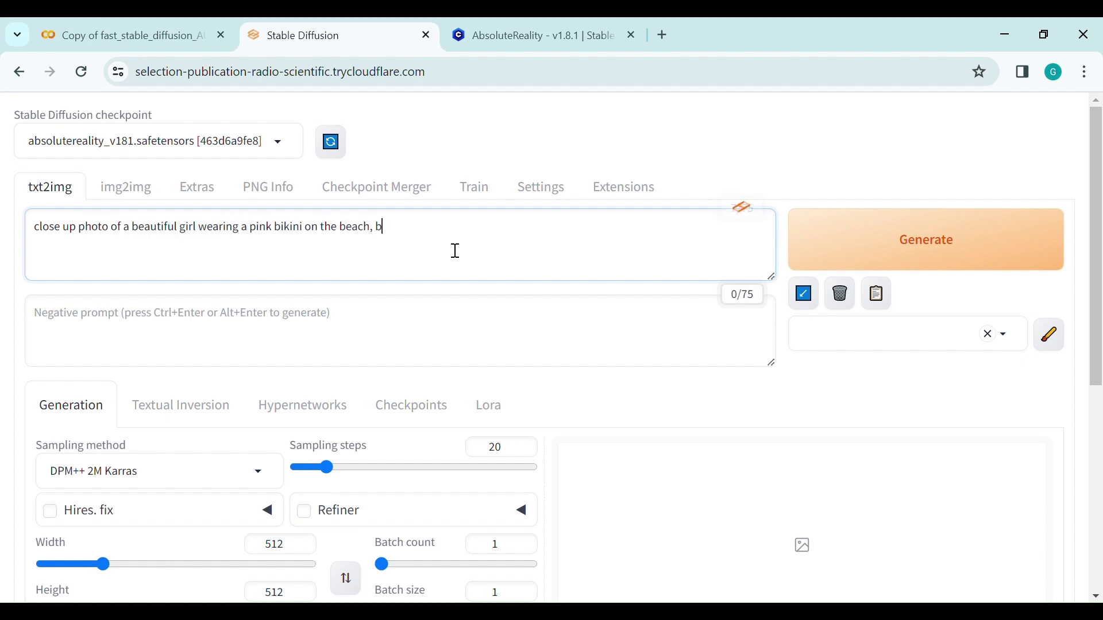
text(ackground with white sand ocean)
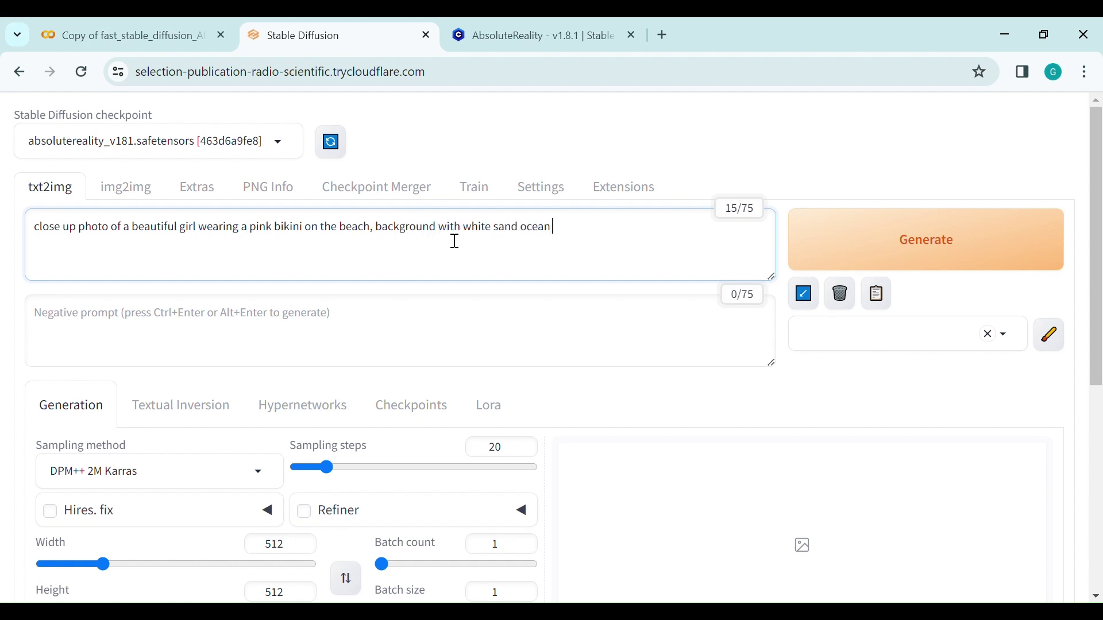
text( and palm trees, masterpiec)
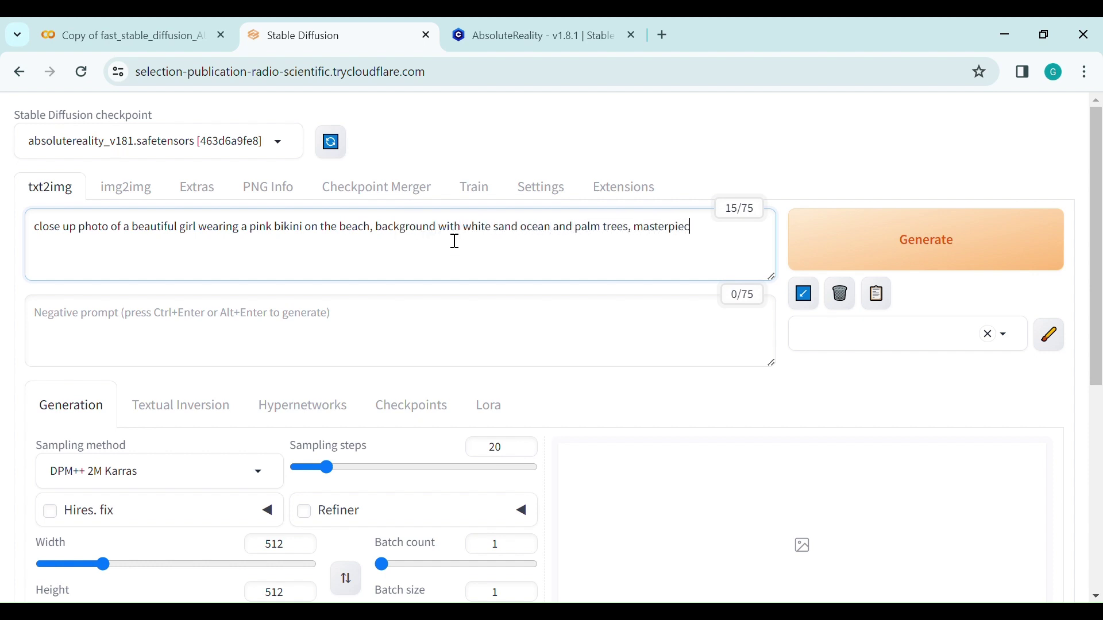
text(e, photorealistic, high quali)
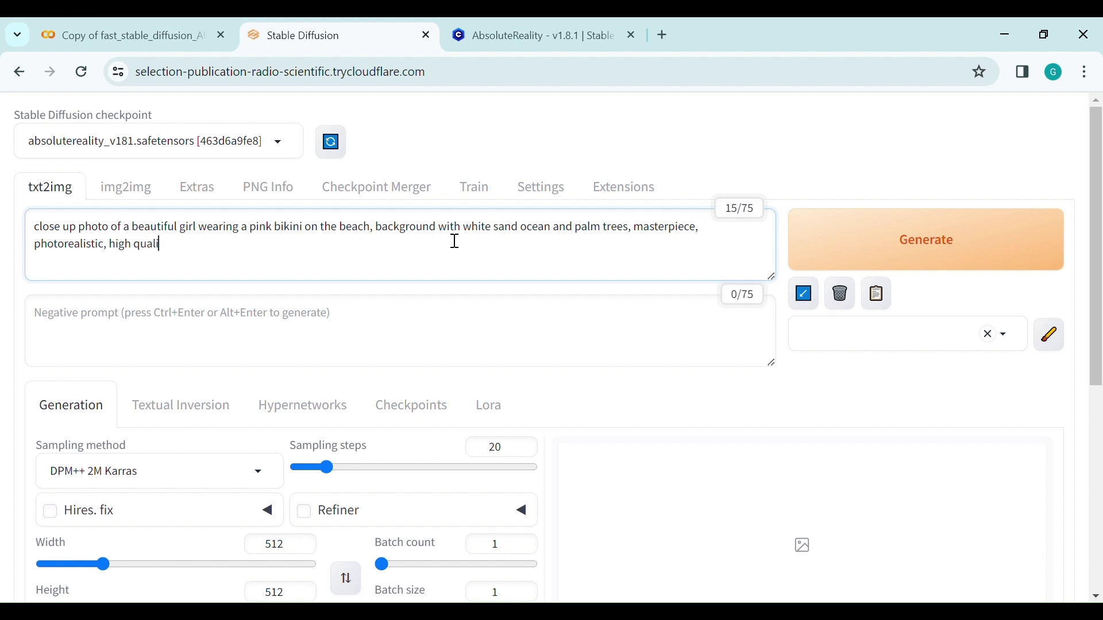
text(ty)
click(288, 321)
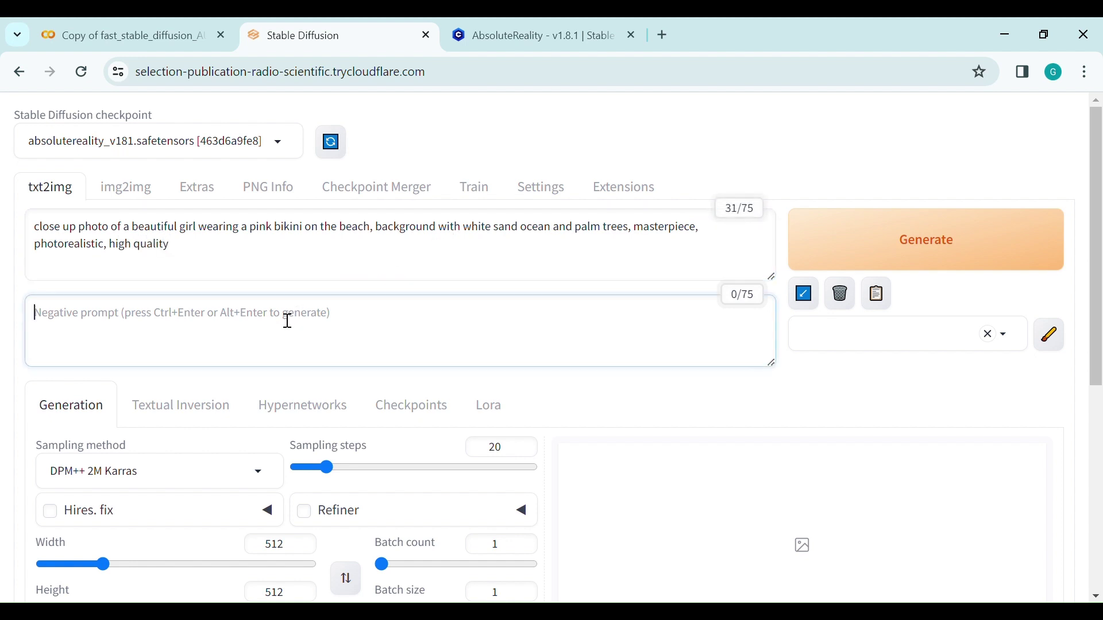
text(BadDream)
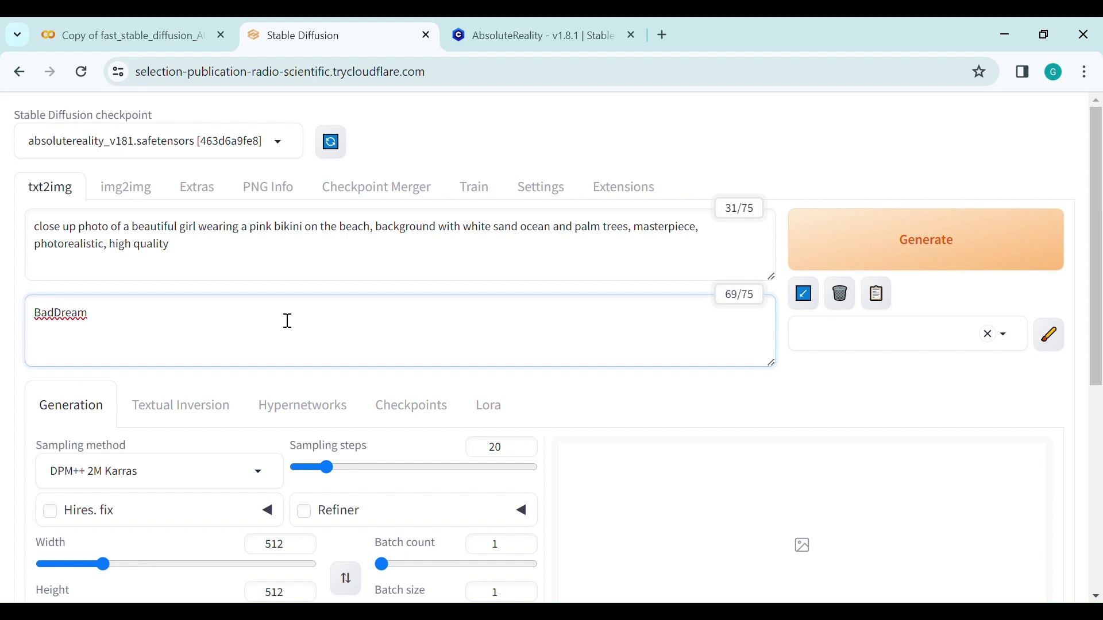
click(635, 381)
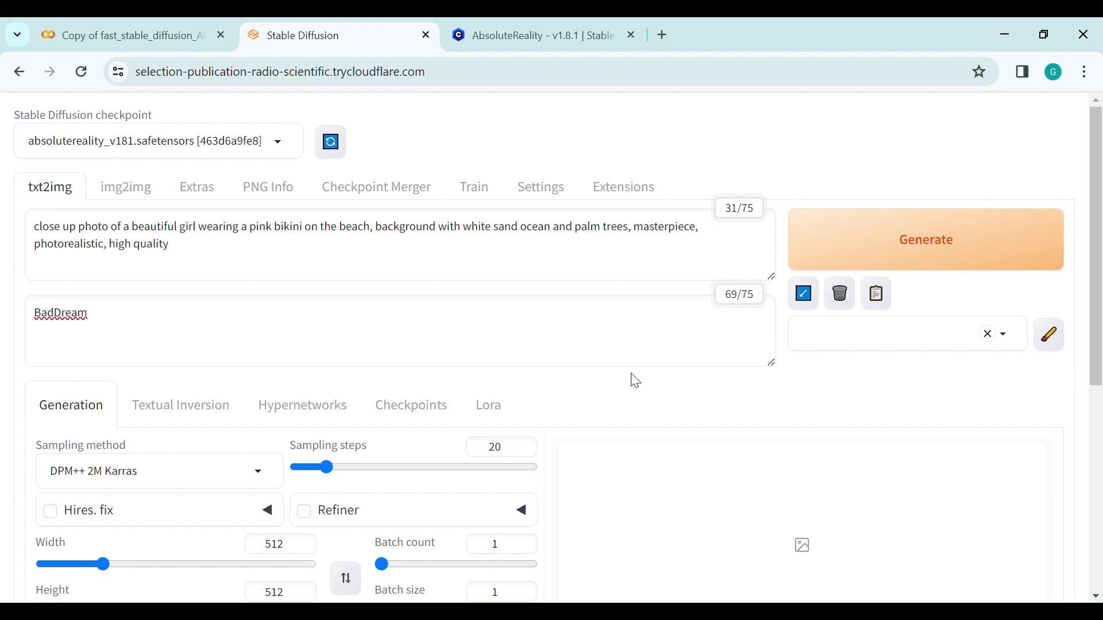
Keep DPM++ 2M Karras, set 25 sampling steps and batch size 2, and generate.
click(258, 477)
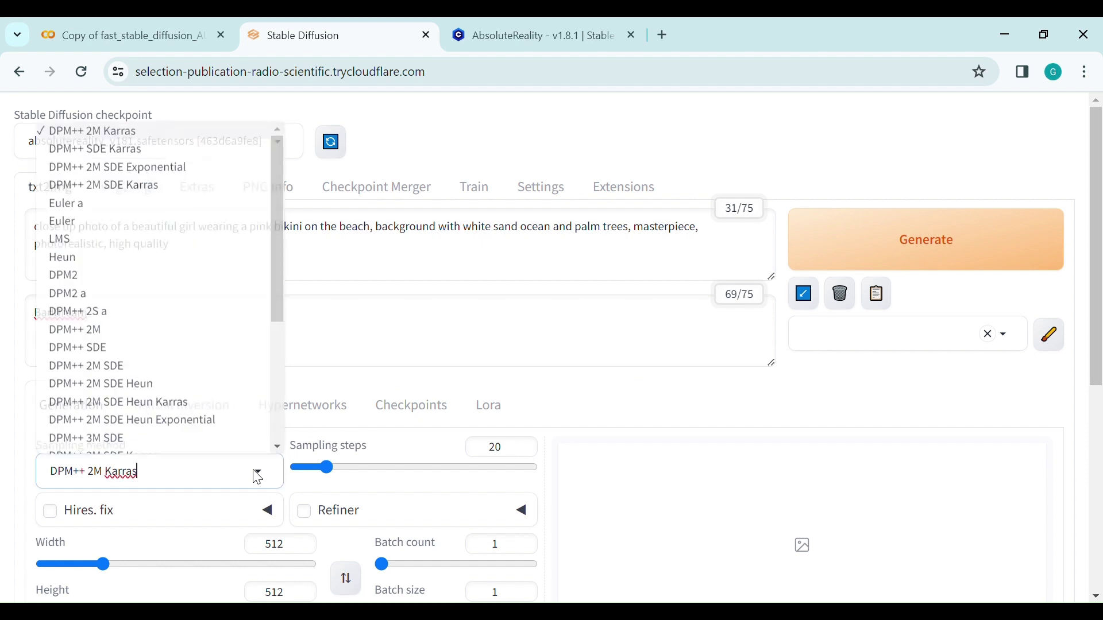
click(167, 141)
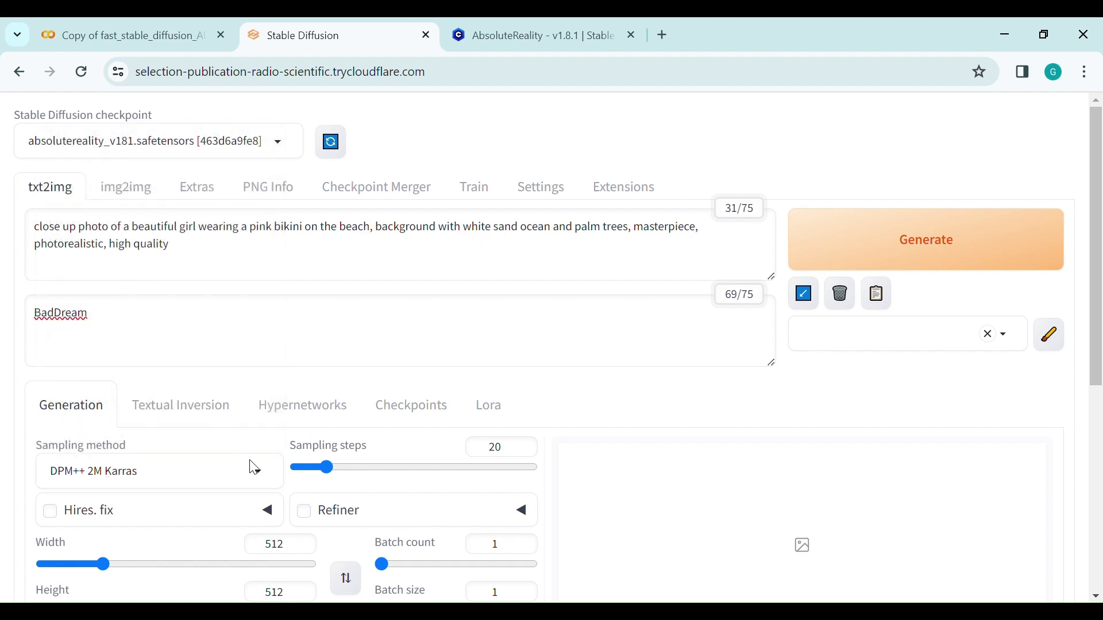
double_click(494, 448)
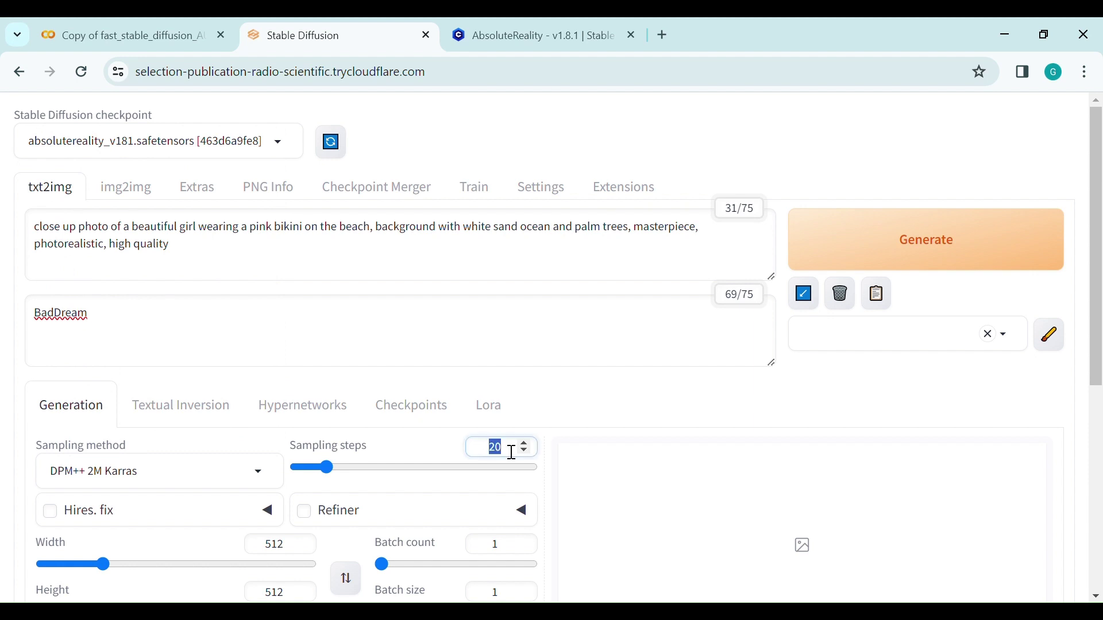
text(25)
scroll(505, 450, down, 5)
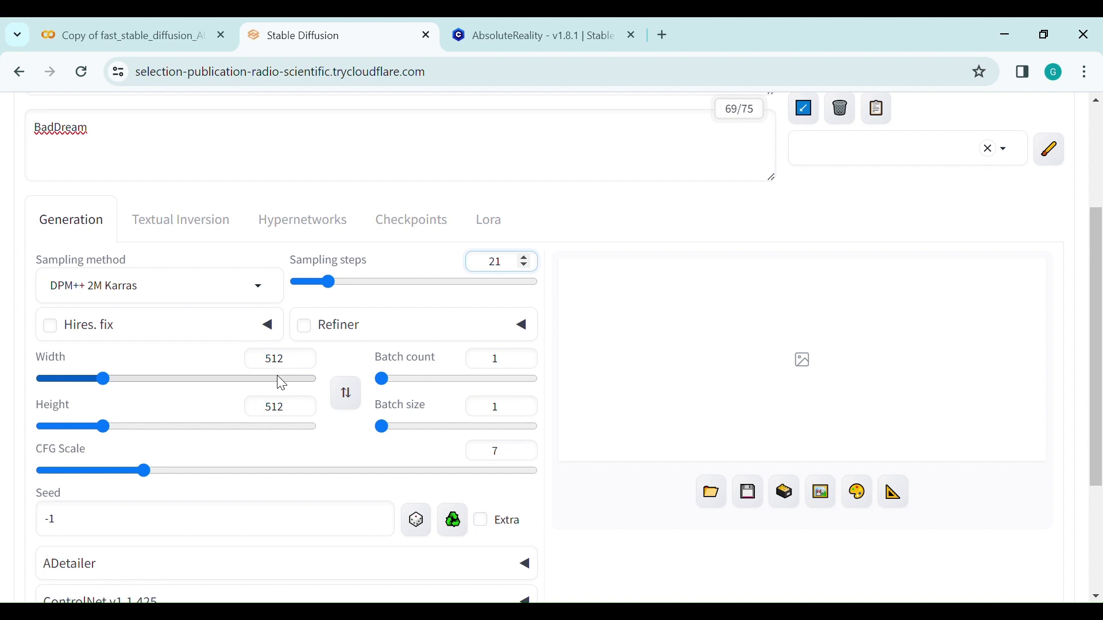
click(492, 413)
drag(490, 414, 508, 413)
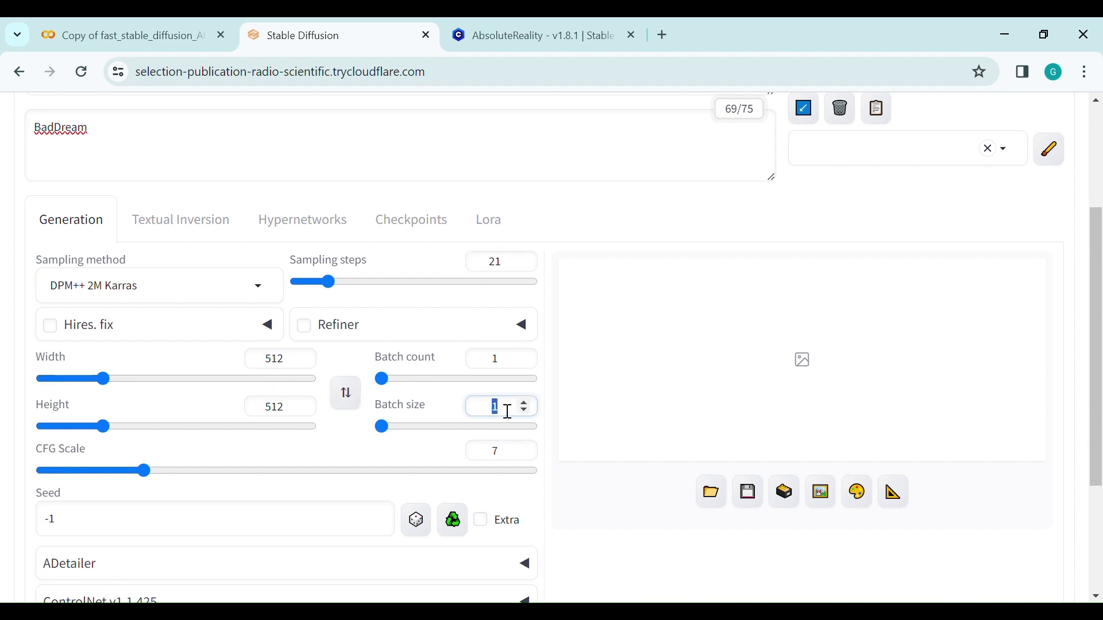
text(2)
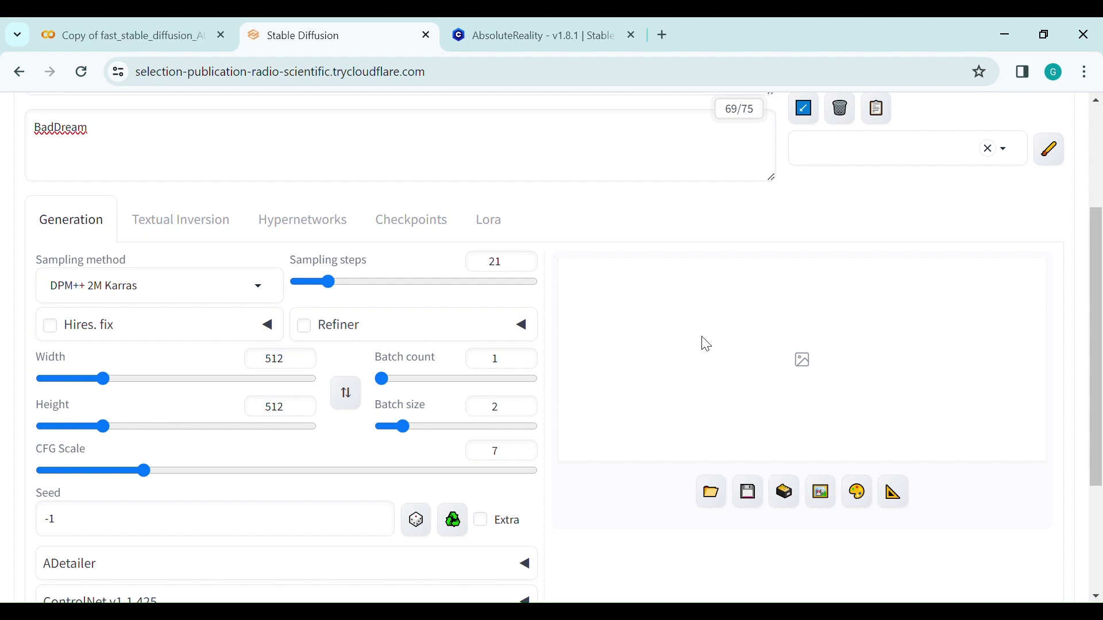
scroll(706, 344, up, 3)
click(862, 252)
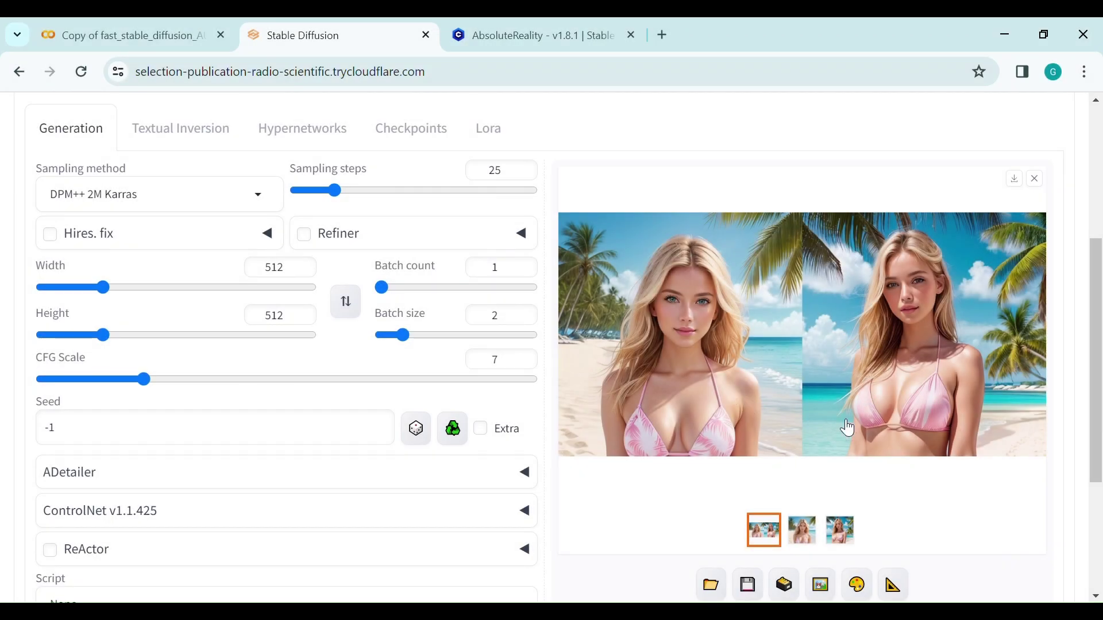
Compare the generated thumbnails and save the second portrait as 00020-235215755.png.
click(812, 536)
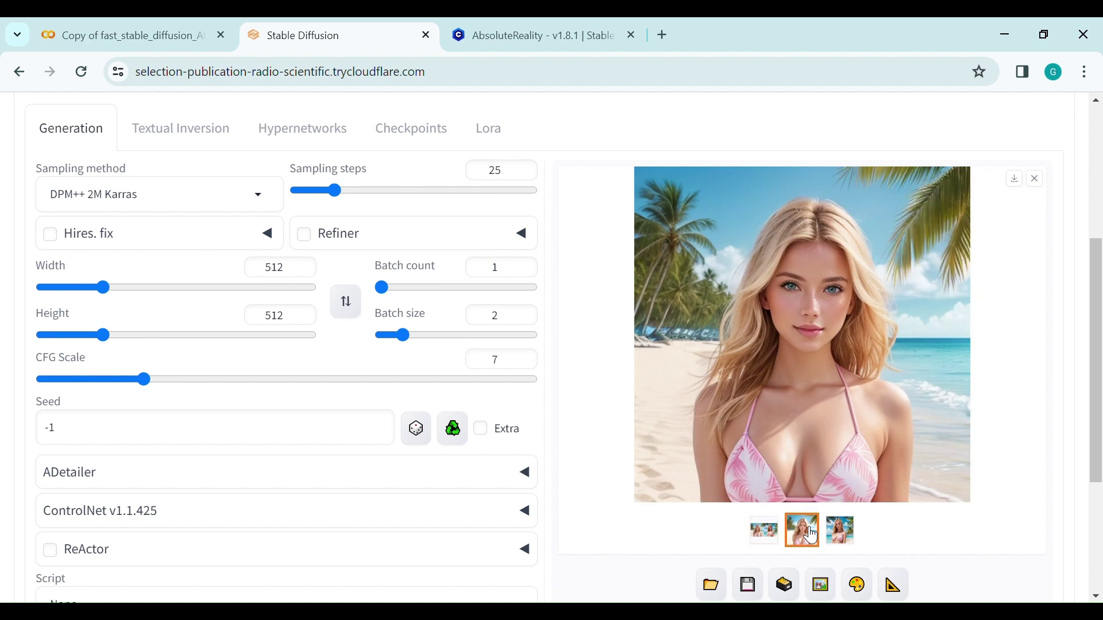
click(847, 533)
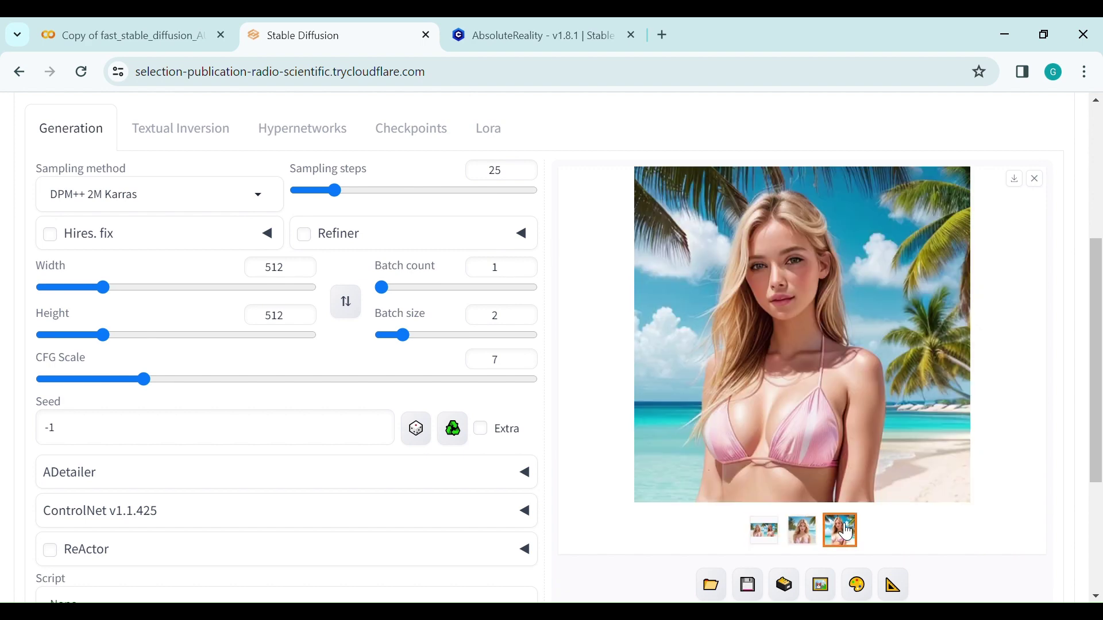
click(802, 531)
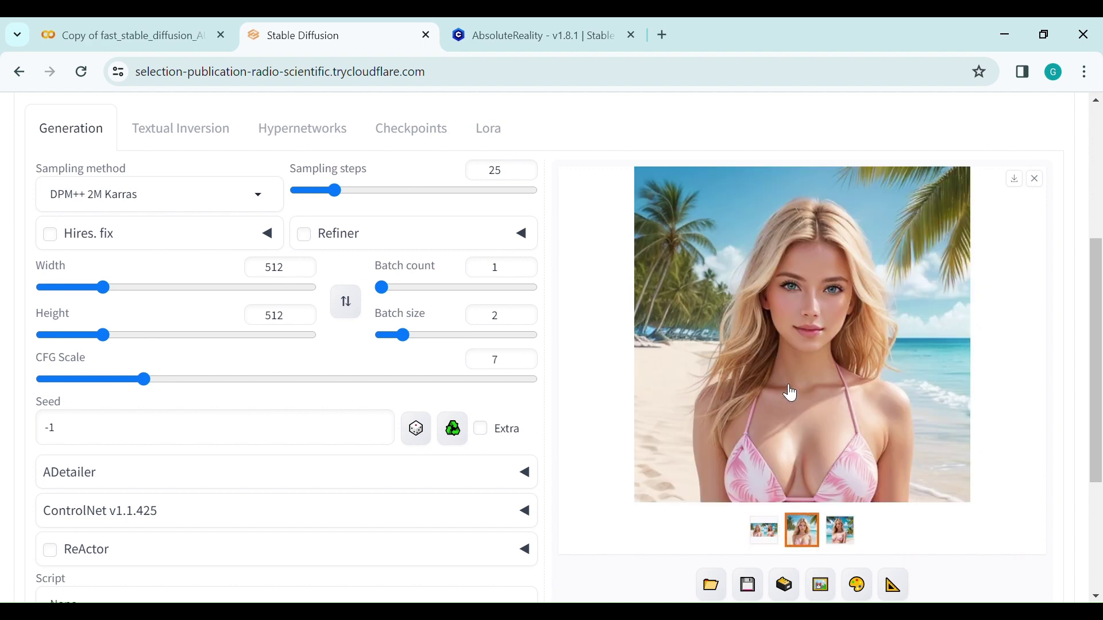
scroll(791, 394, down, 2)
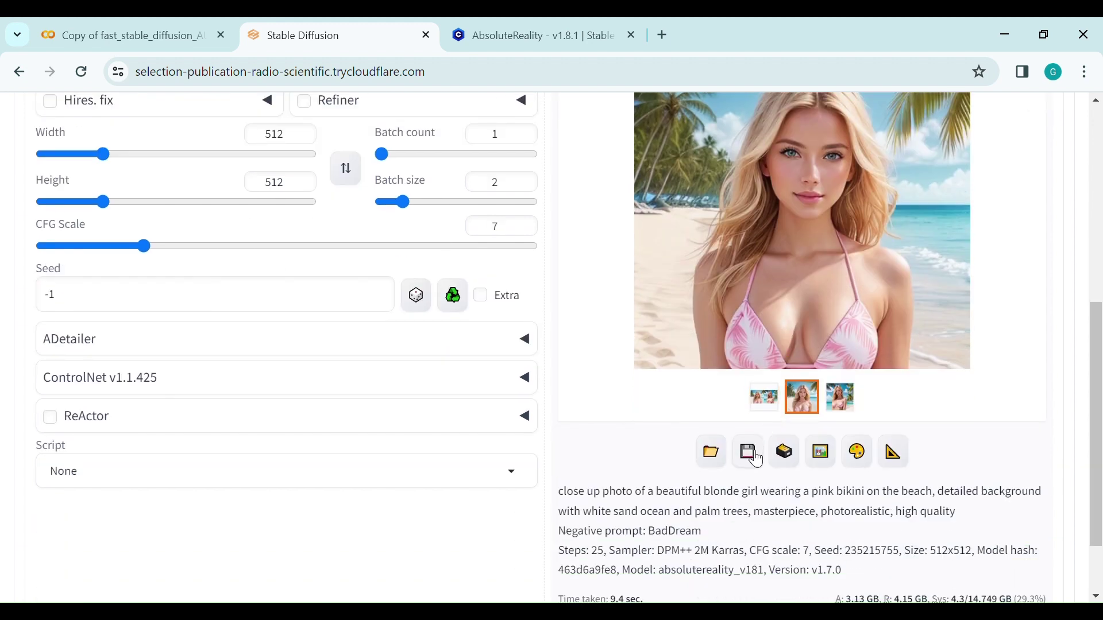
click(750, 453)
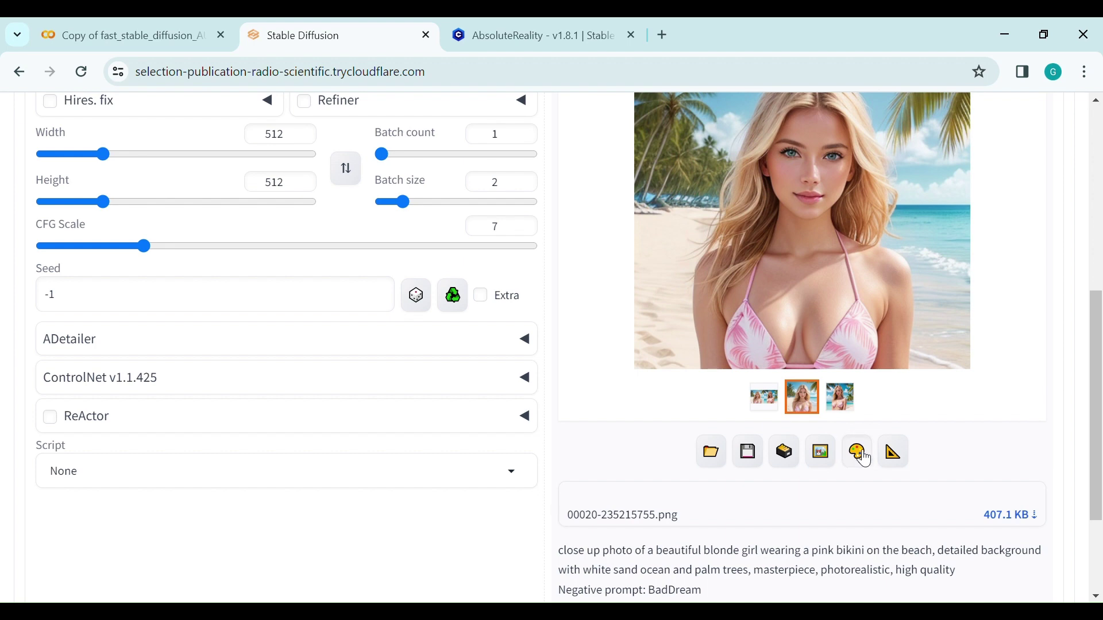
Send the portrait to inpaint and replace the positive prompt with 'heart tattoo'.
click(864, 458)
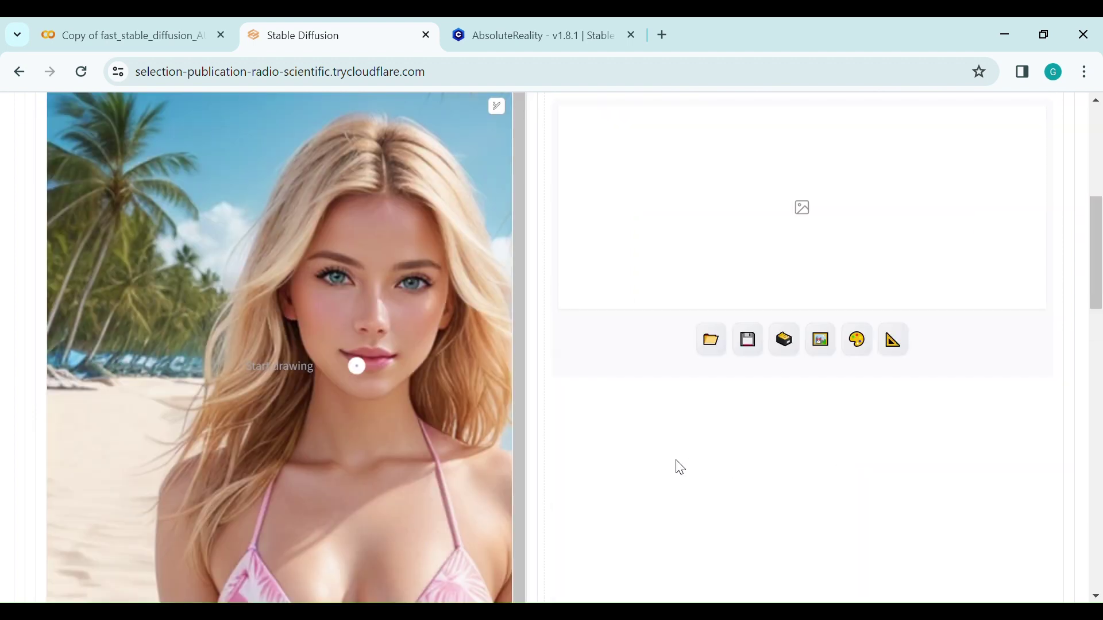
scroll(439, 350, up, 6)
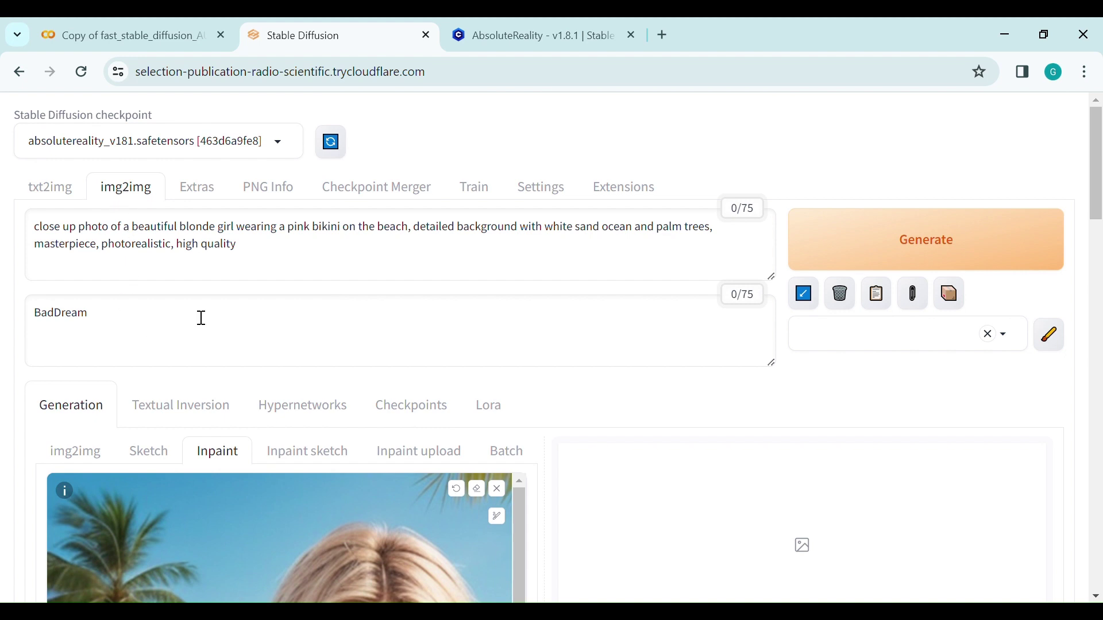
drag(271, 253, 6, 189)
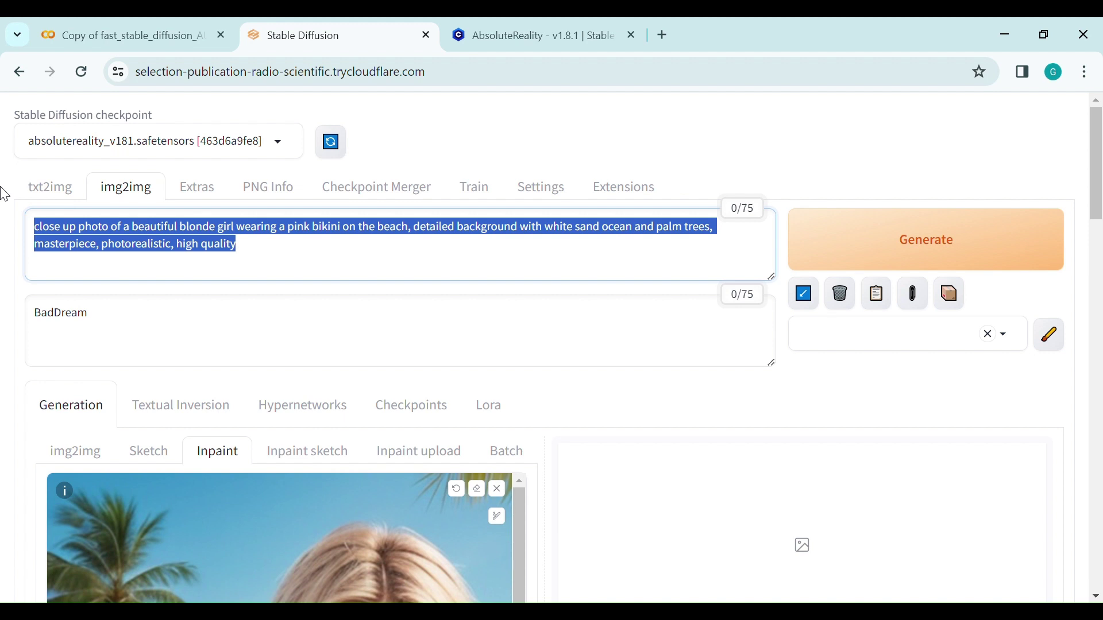
text(heart)
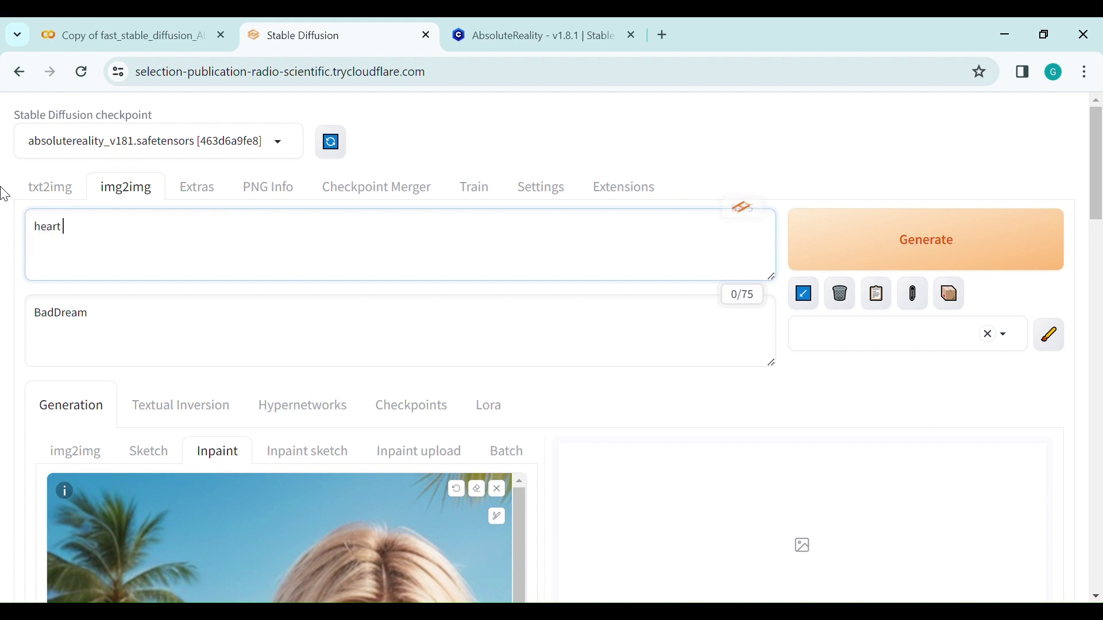
text( tattoo)
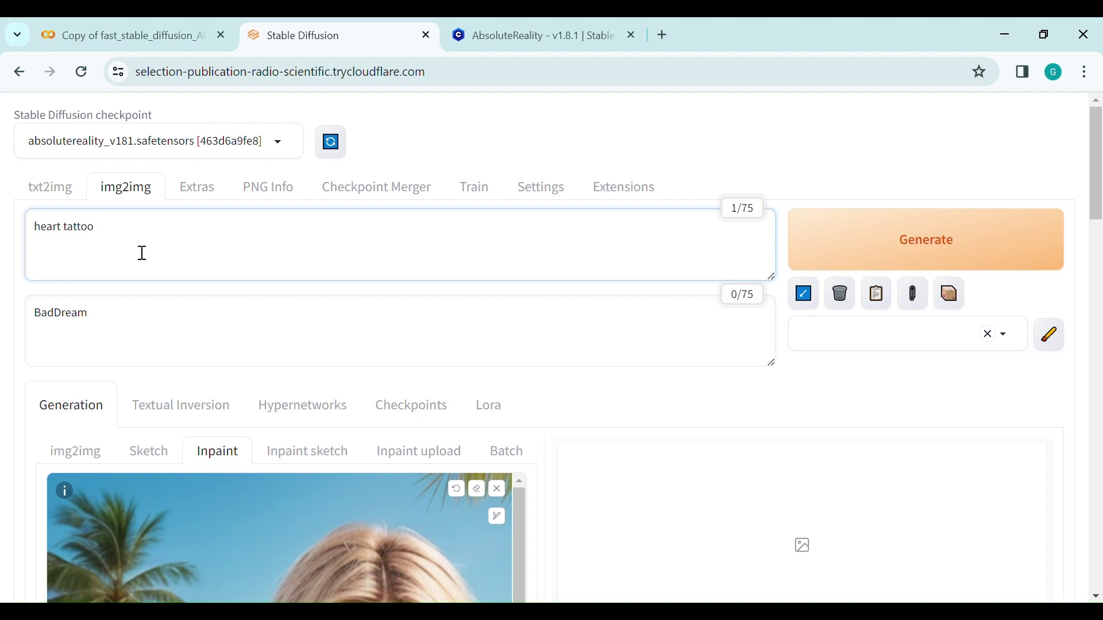
Brush a small mask on the upper chest just above the bikini.
scroll(308, 308, down, 4)
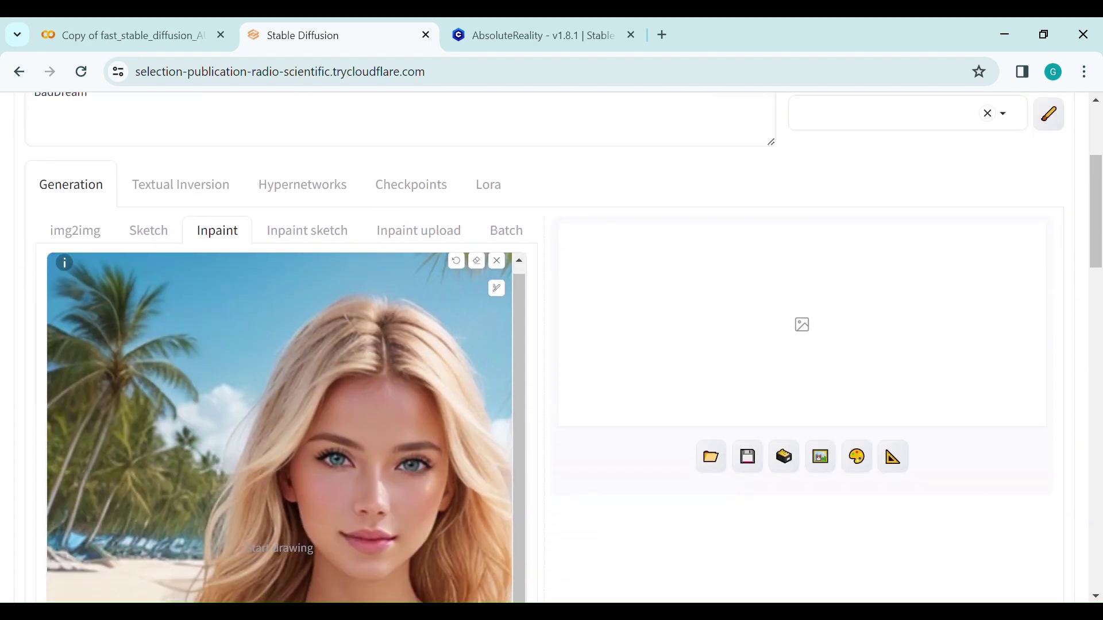
scroll(408, 373, down, 6)
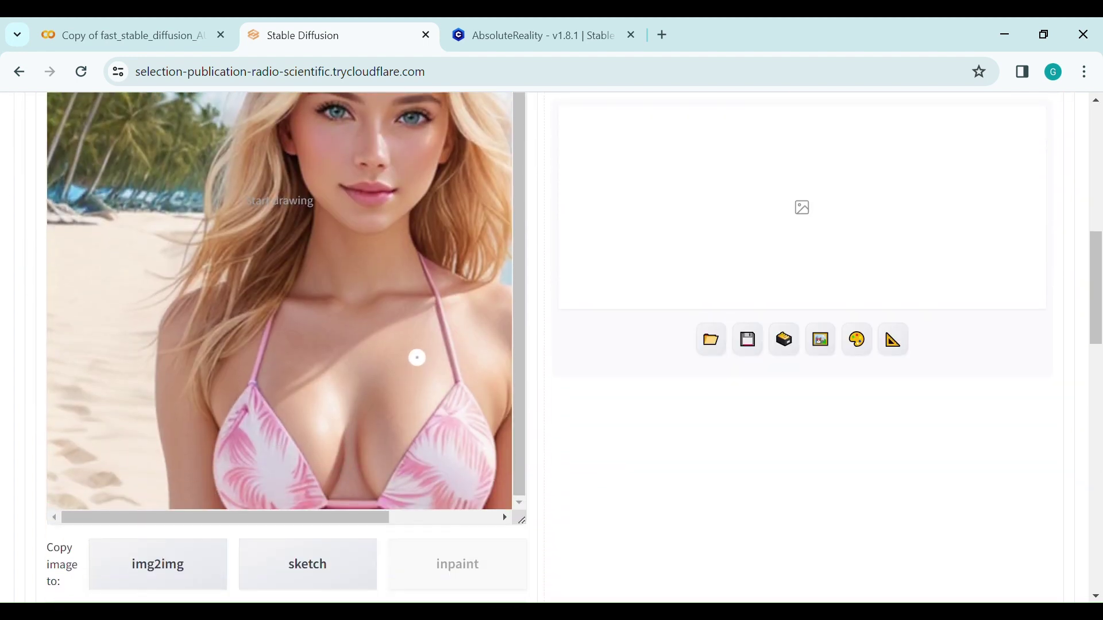
mouse_move(418, 358)
mouse_down()
mouse_move(418, 376)
mouse_move(418, 359)
mouse_up()
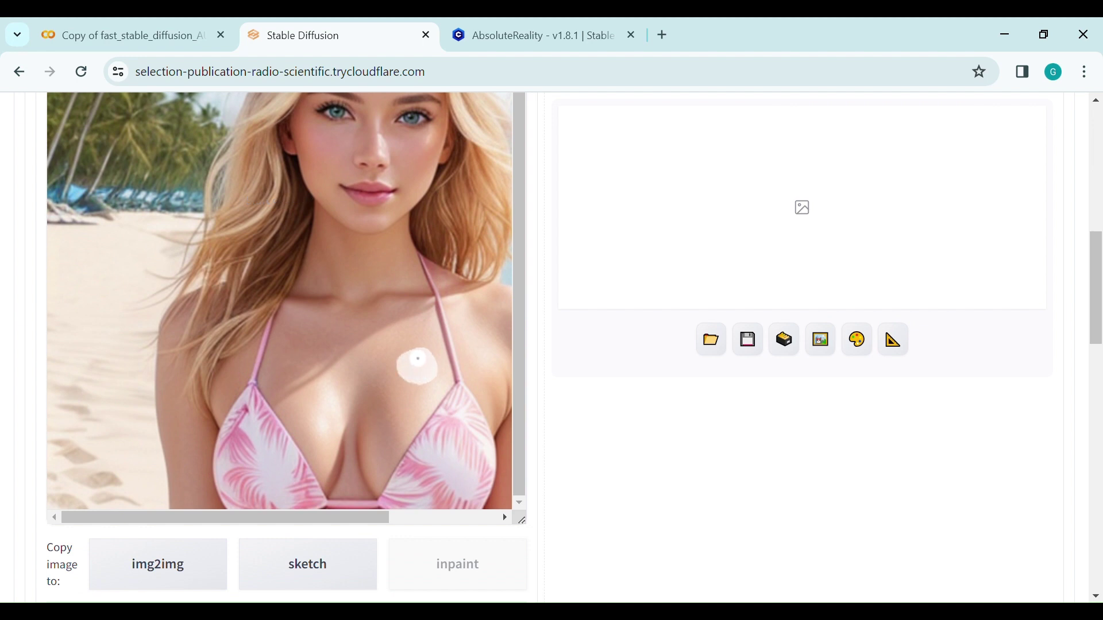
scroll(558, 428, down, 7)
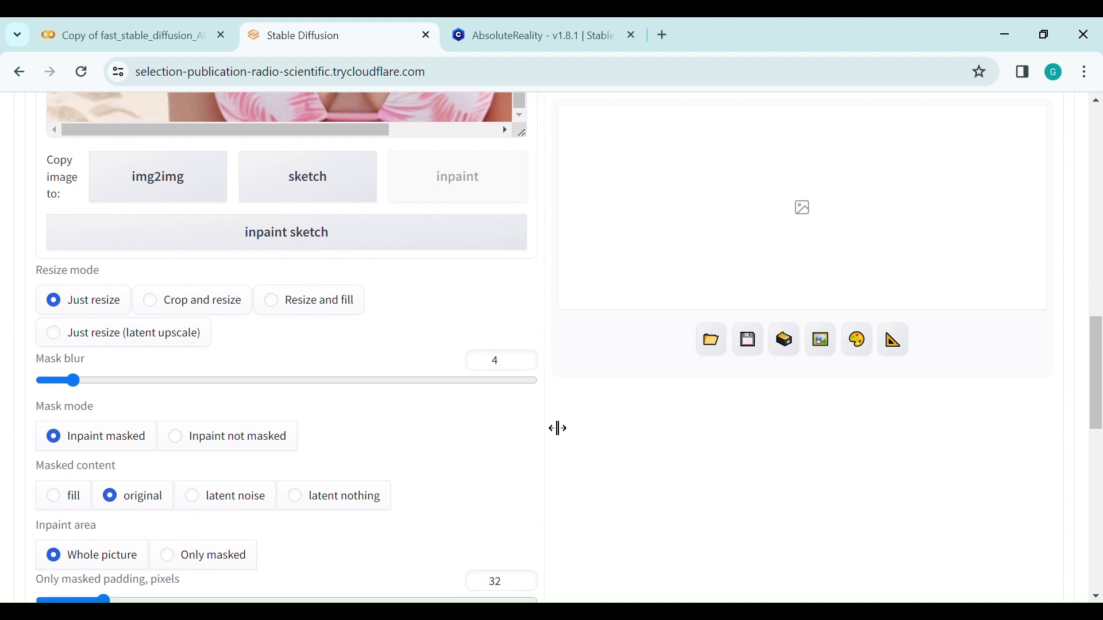
Set masked content to fill and inpaint area to only masked.
scroll(557, 428, down, 1)
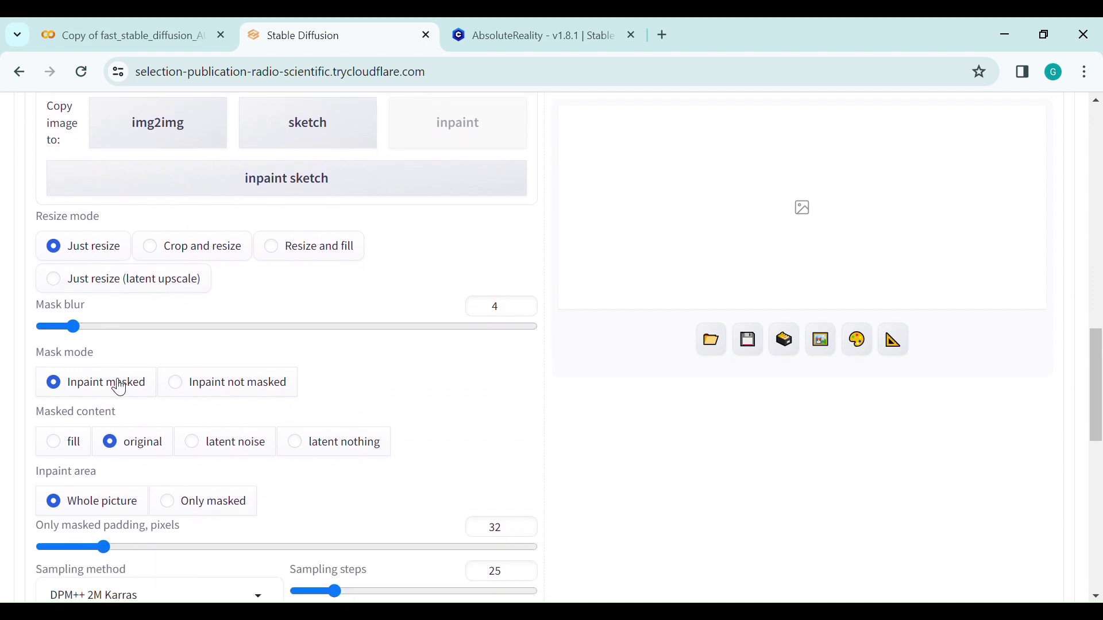
click(69, 442)
scroll(237, 408, down, 2)
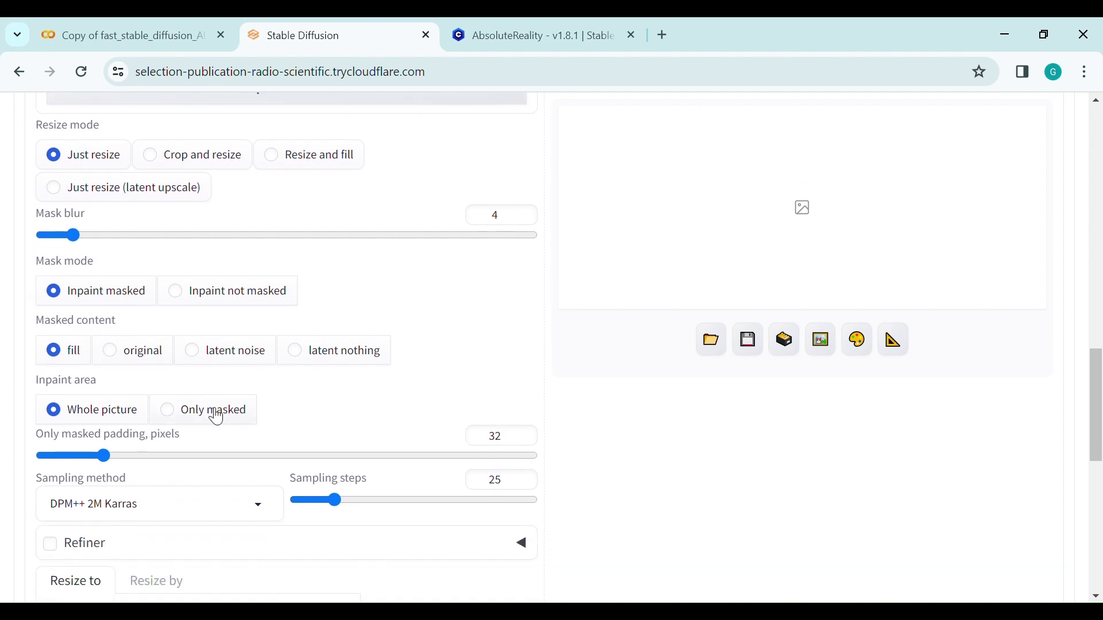
click(217, 414)
scroll(317, 409, down, 2)
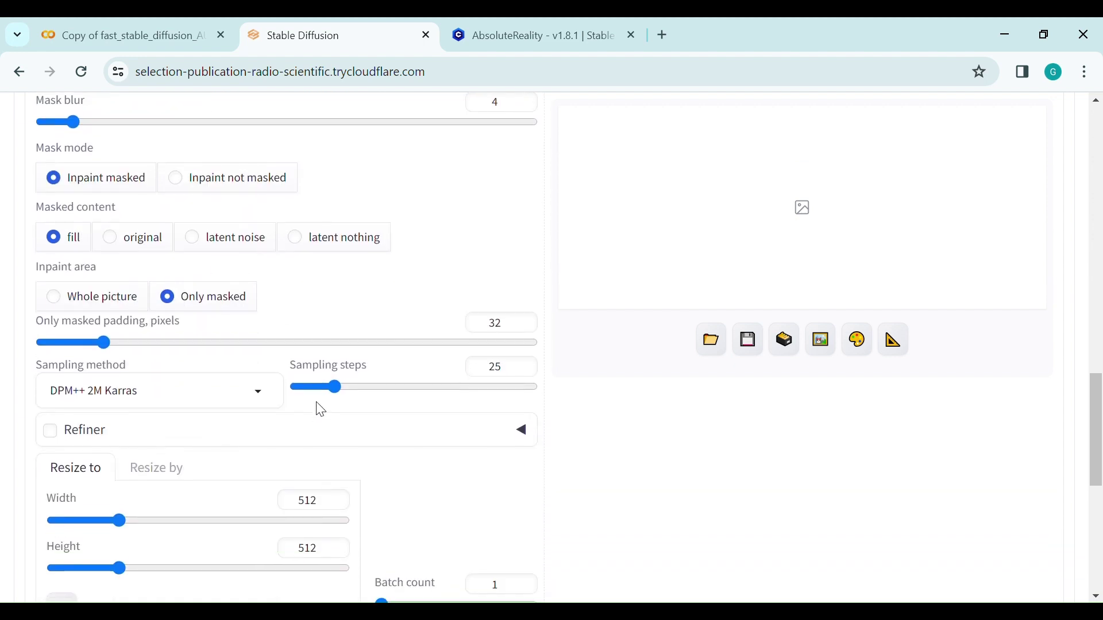
Set sampling steps to 20 and batch size to 2.
double_click(517, 354)
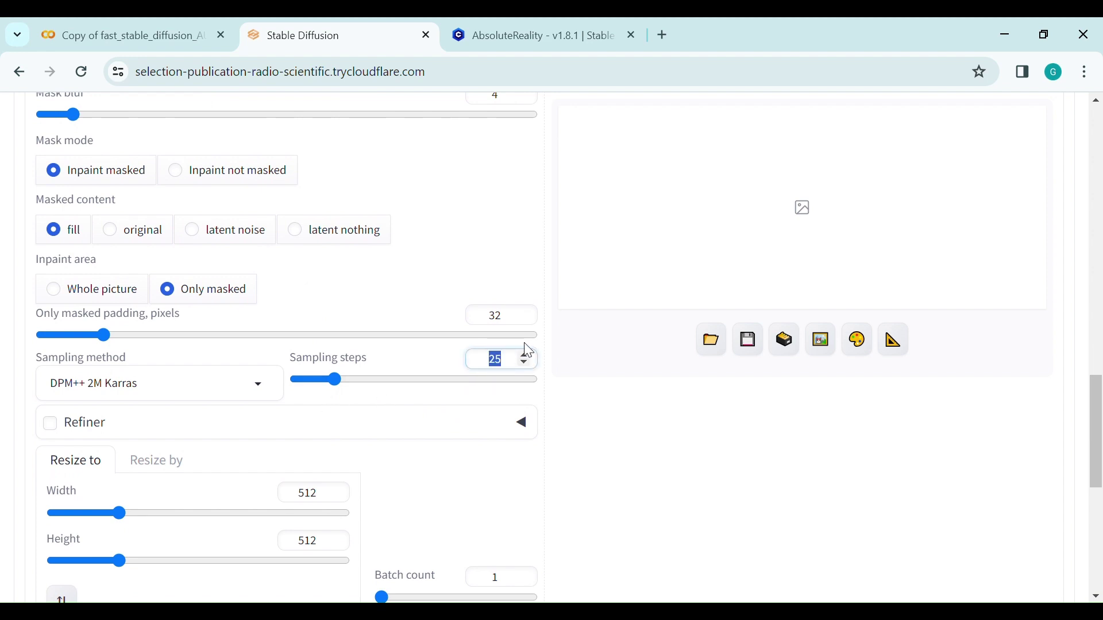
text(20)
scroll(293, 391, down, 3)
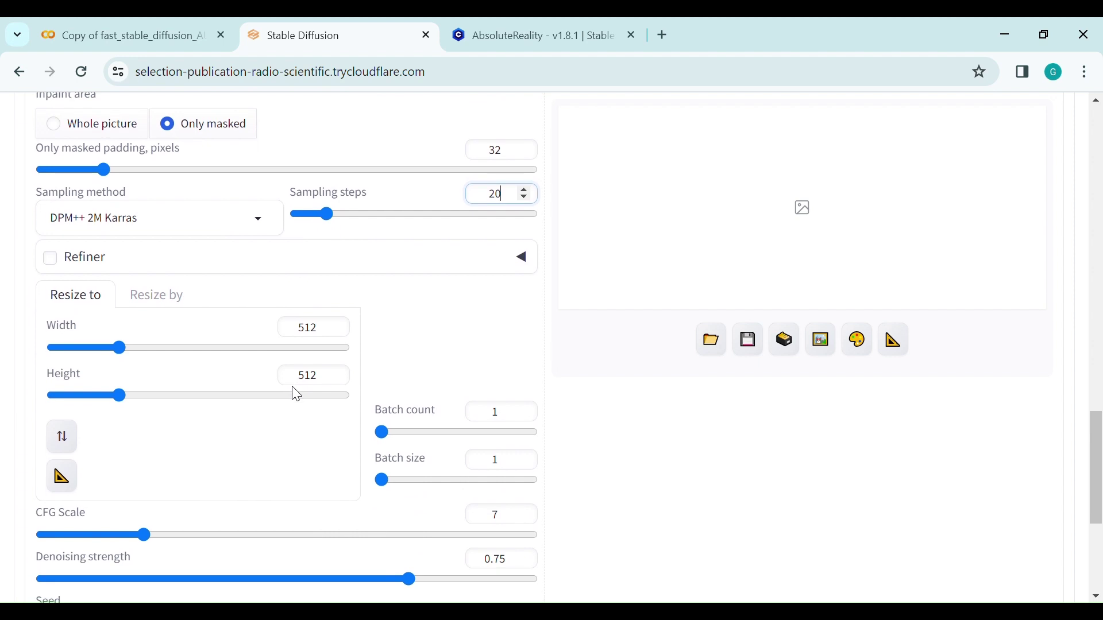
scroll(294, 393, down, 1)
click(504, 437)
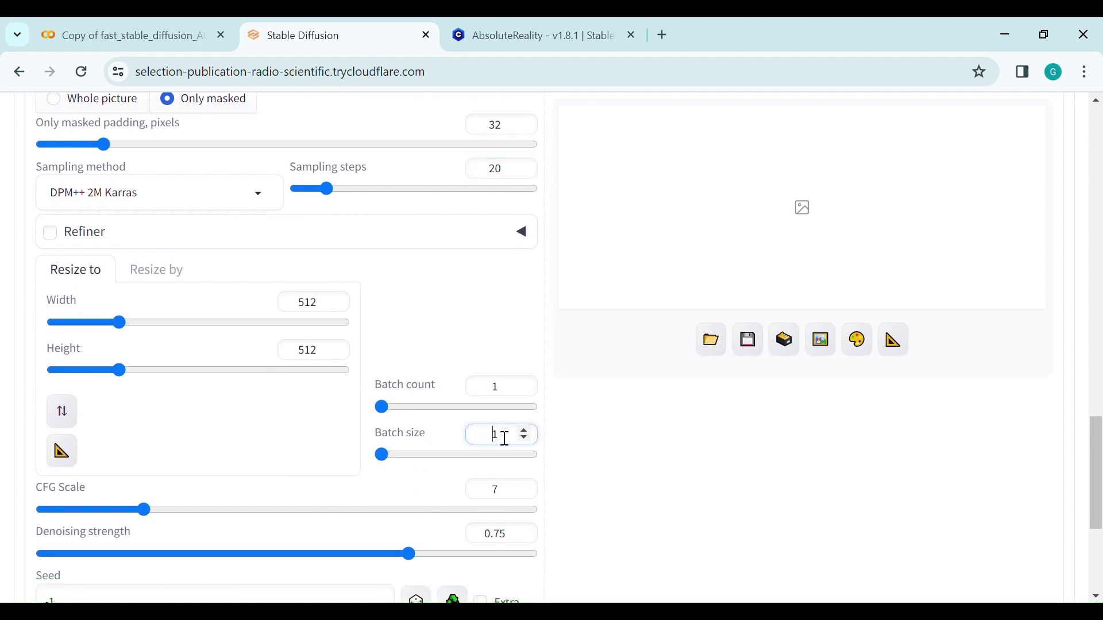
double_click(505, 439)
text(2)
Change the denoising strength from 0.75 to 0.5.
click(503, 537)
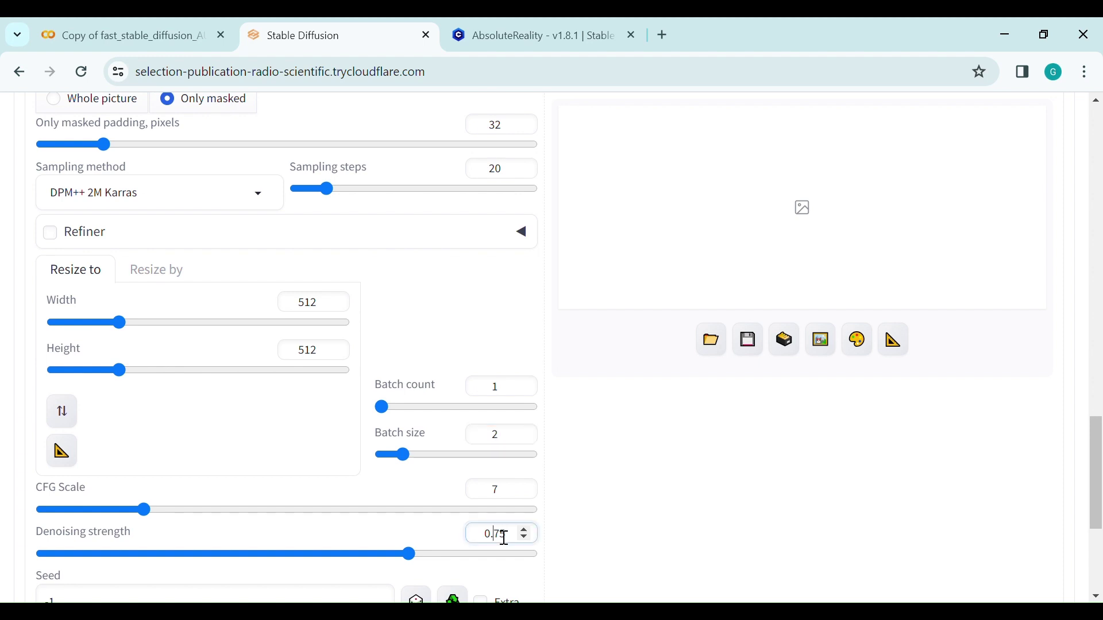
drag(495, 535, 544, 534)
text(5)
click(630, 495)
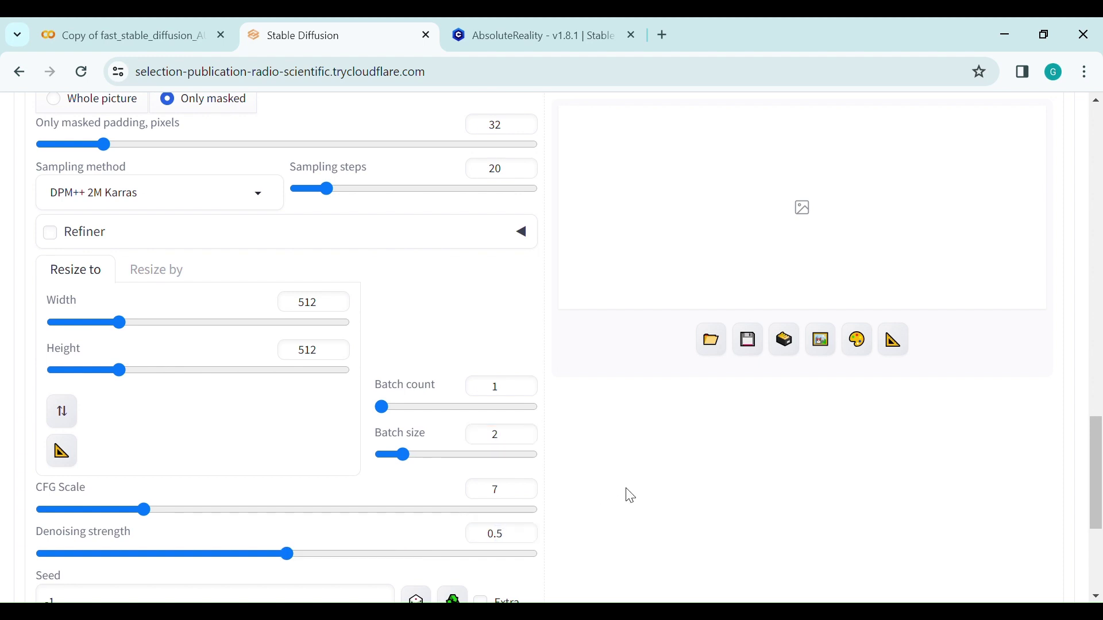
scroll(630, 495, up, 15)
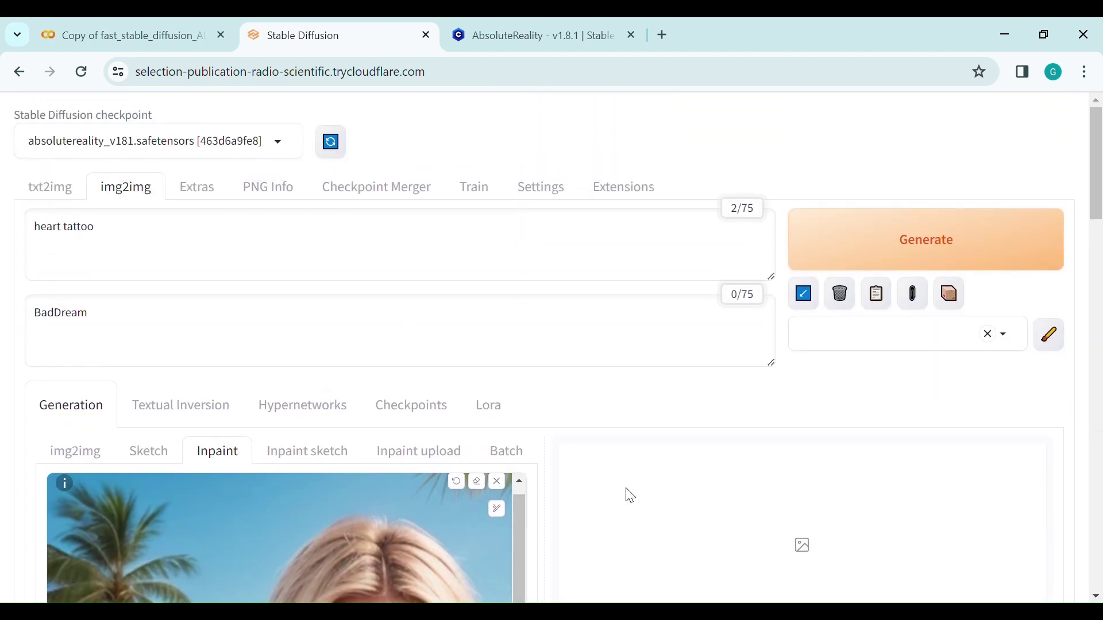
Generate the heart tattoo inpaints and send the second result to img2img.
click(849, 239)
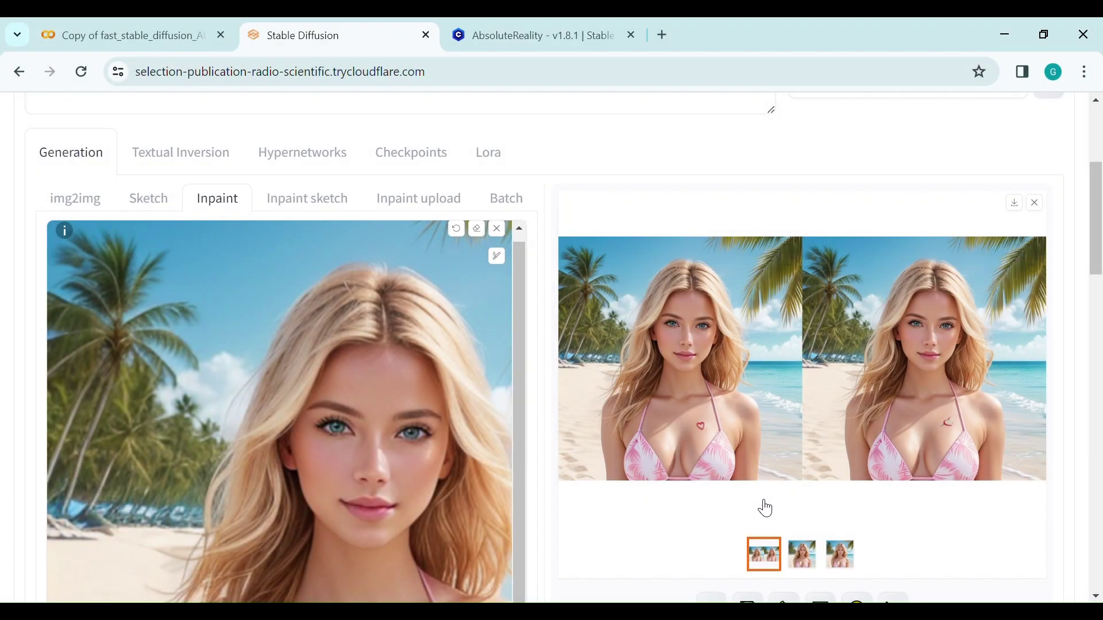
click(803, 554)
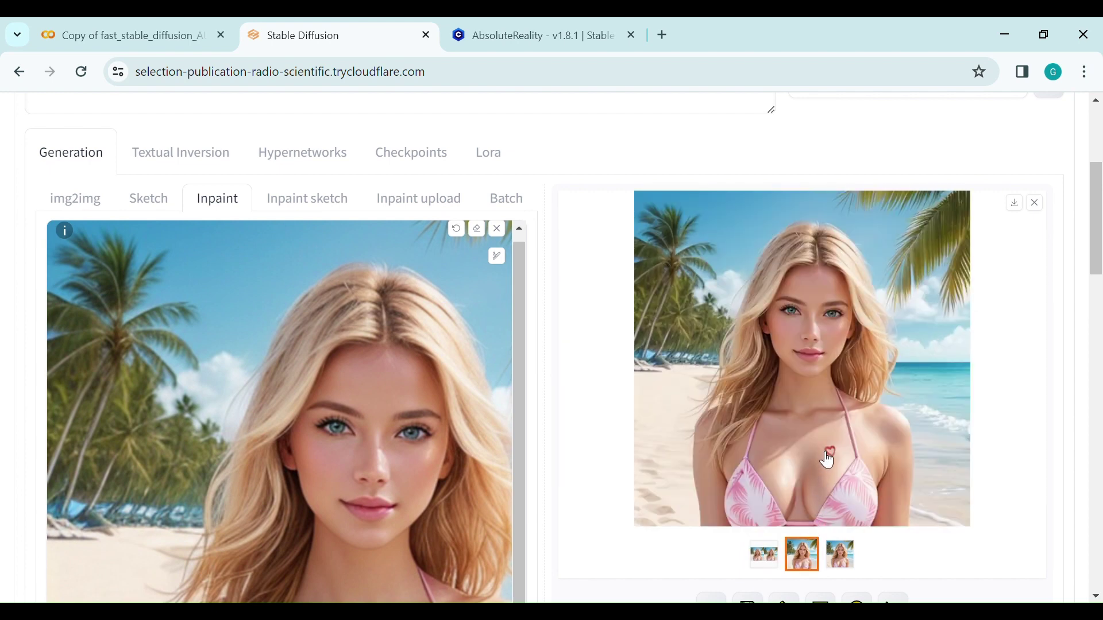
scroll(826, 463, down, 2)
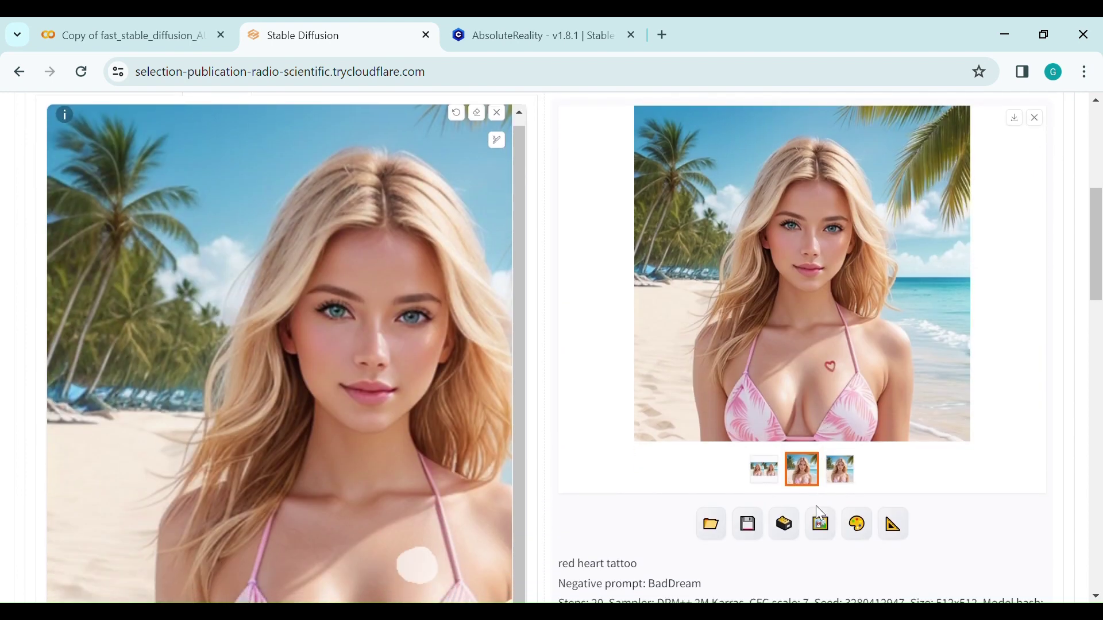
click(822, 524)
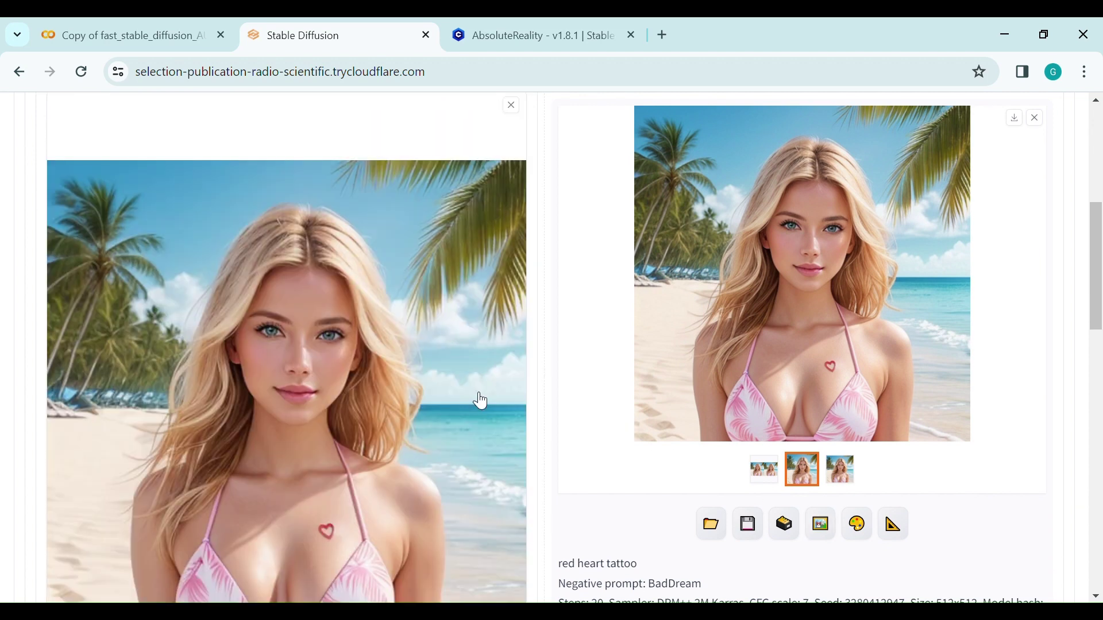
scroll(478, 399, down, 8)
Switch to Resize by with scale 3, giving 1536x1536 output.
scroll(477, 399, down, 2)
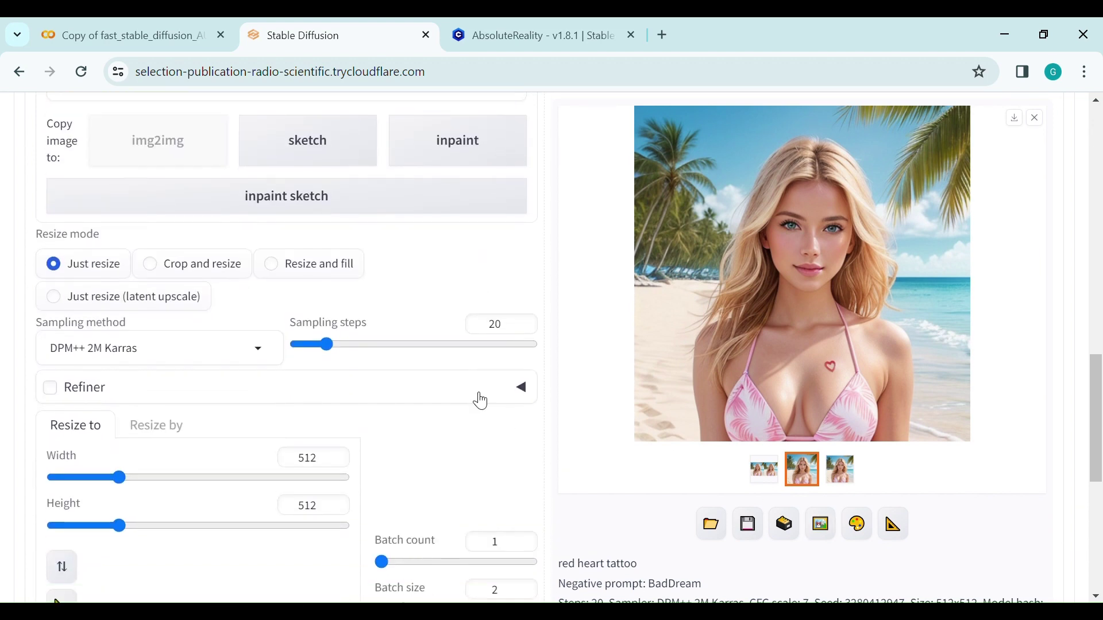
click(174, 431)
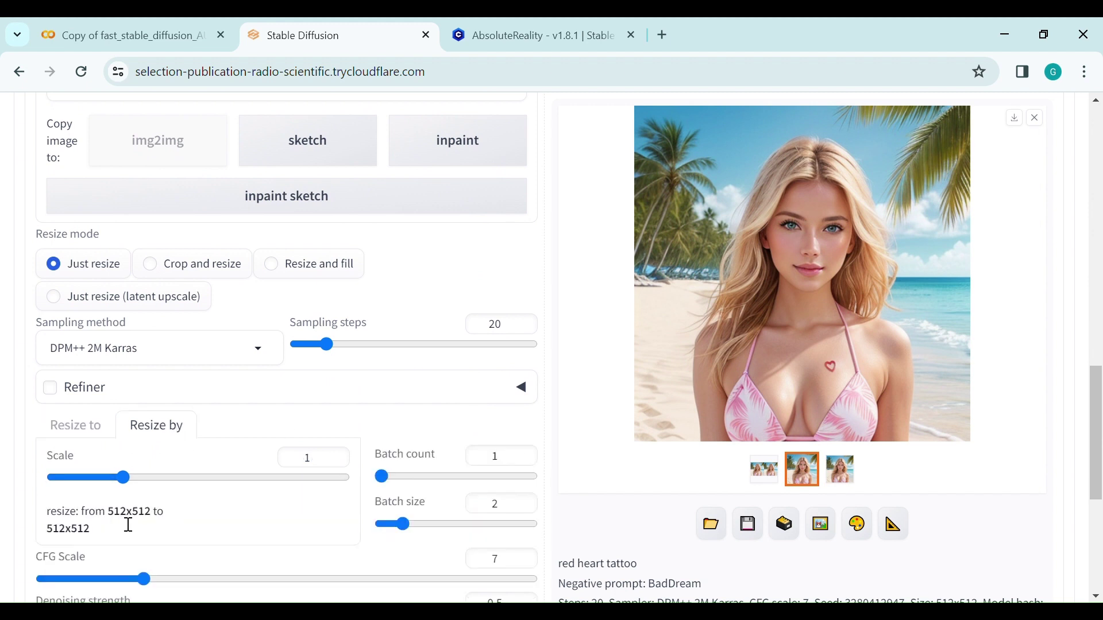
double_click(332, 449)
text(3)
click(322, 521)
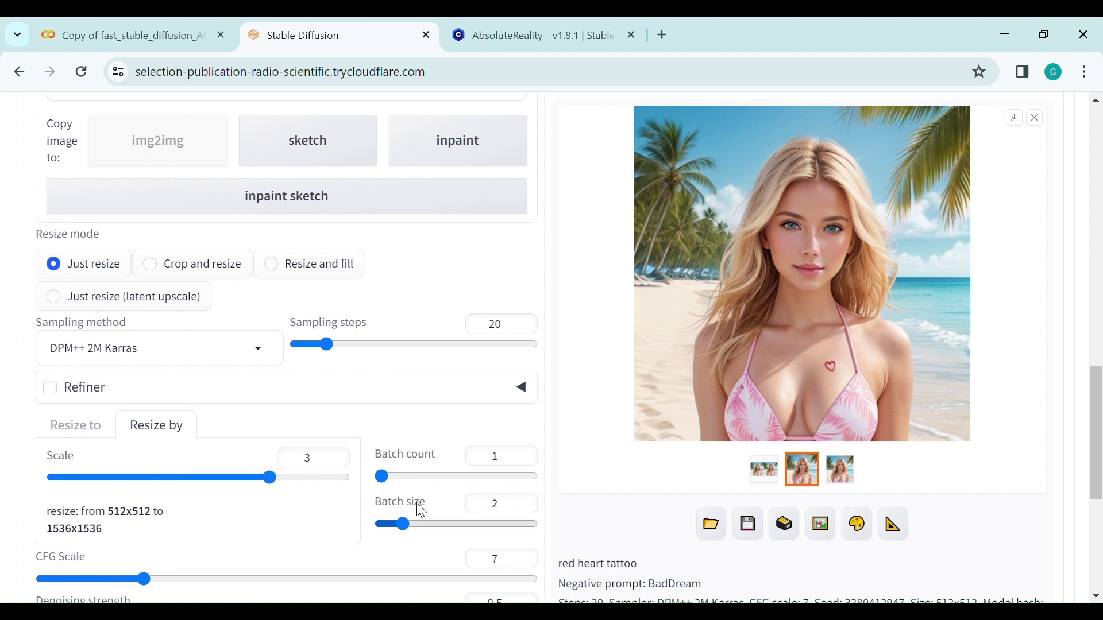
Lower the img2img denoising strength to 0.1.
scroll(507, 517, down, 2)
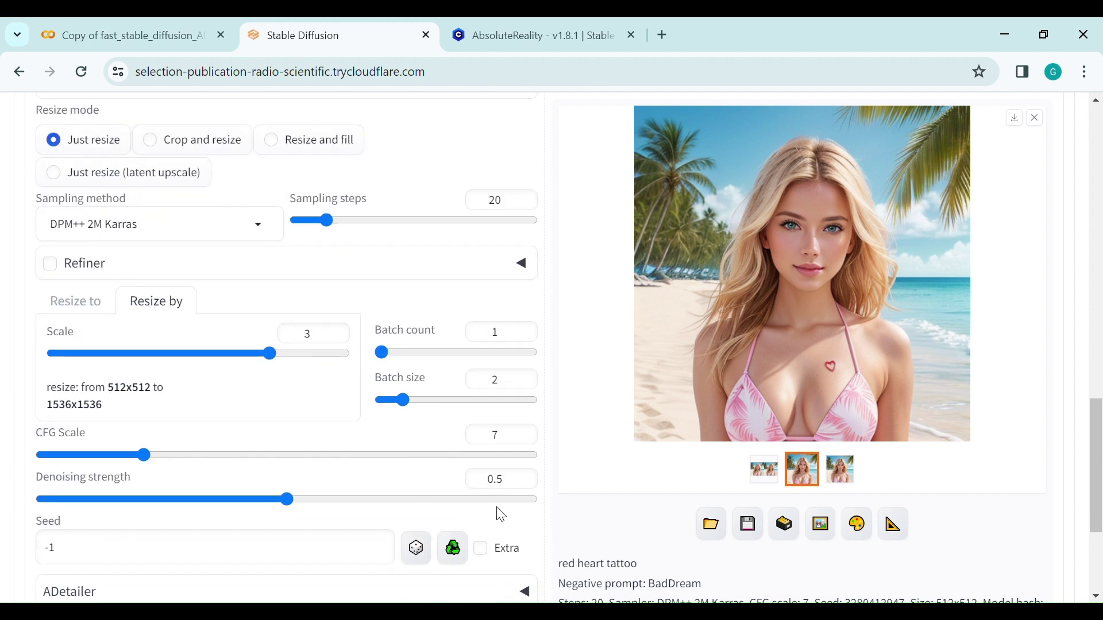
drag(496, 480, 522, 486)
text(1)
click(616, 538)
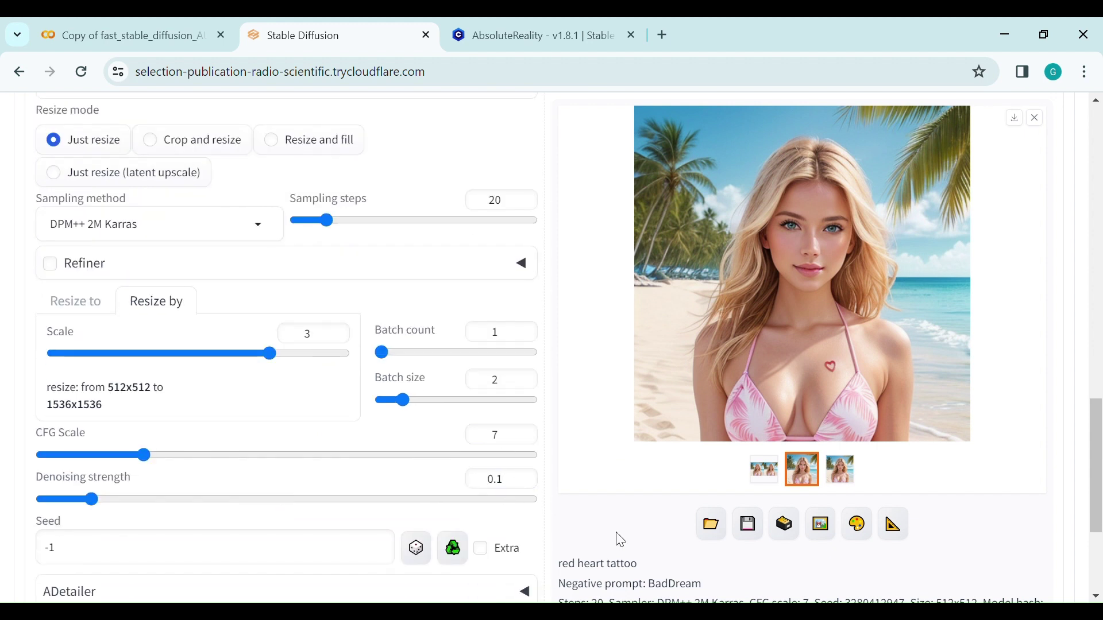
scroll(610, 244, up, 15)
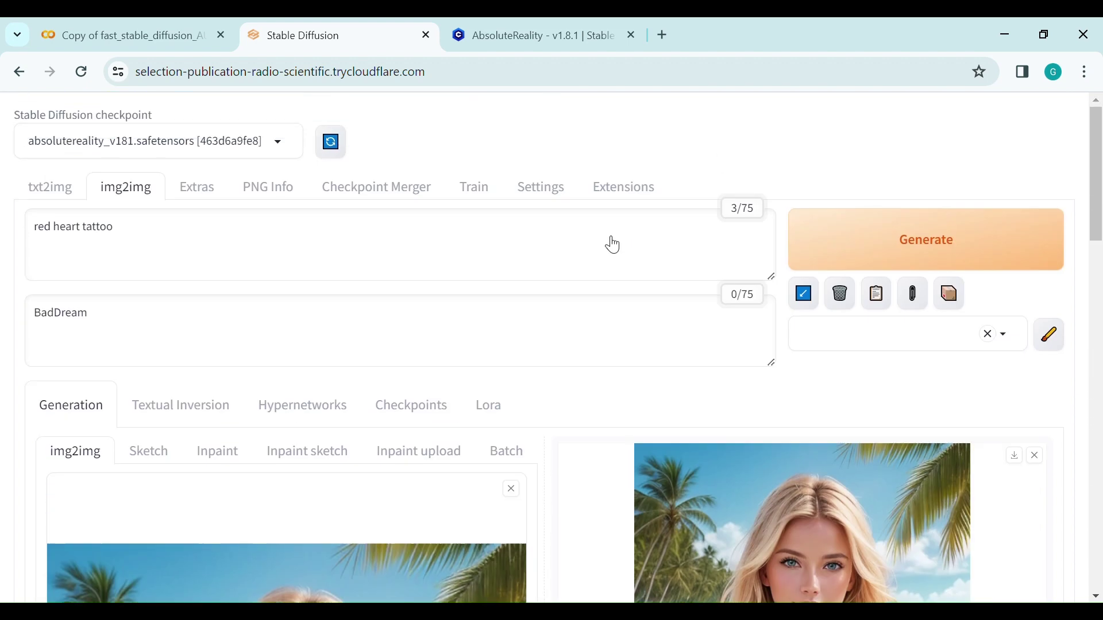
Generate the 3x upscales and compare the third and second gallery results.
click(818, 249)
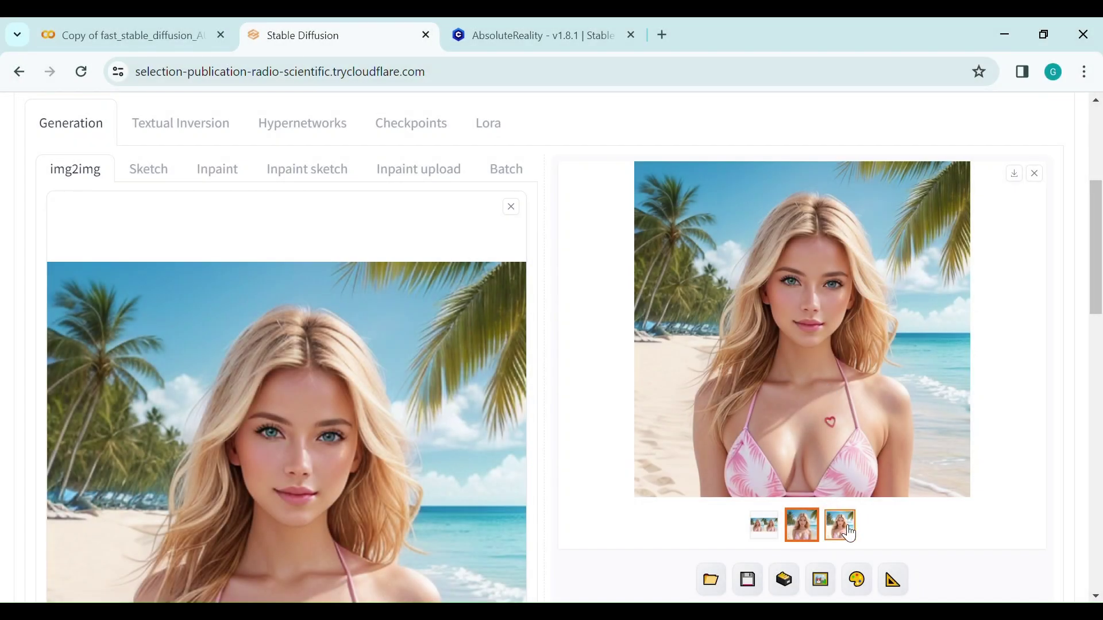
click(849, 533)
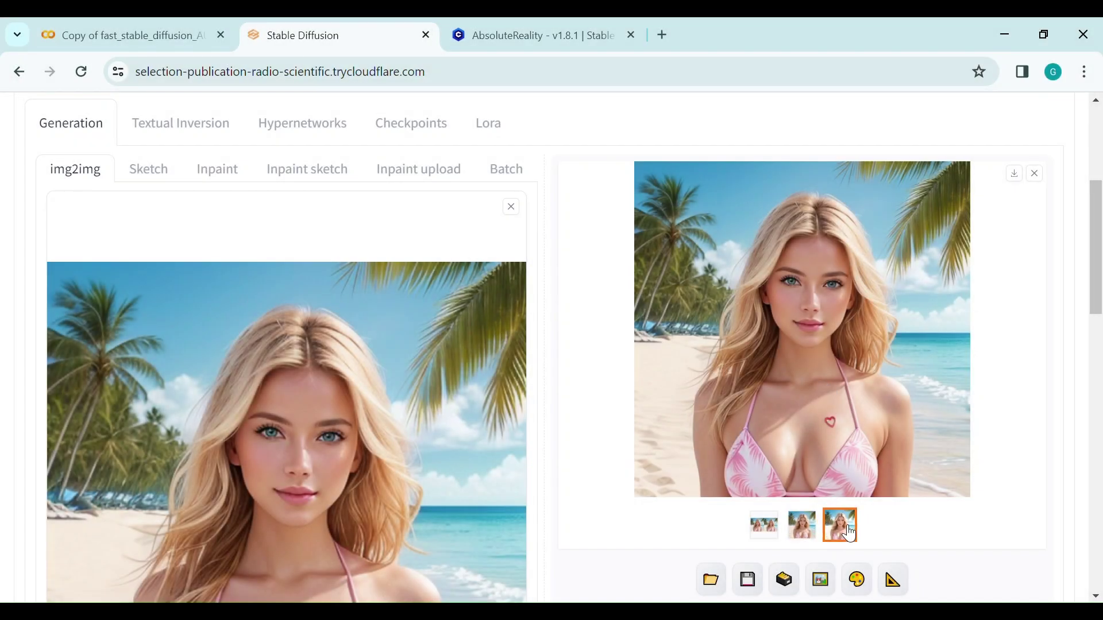
click(803, 525)
scroll(803, 523, down, 3)
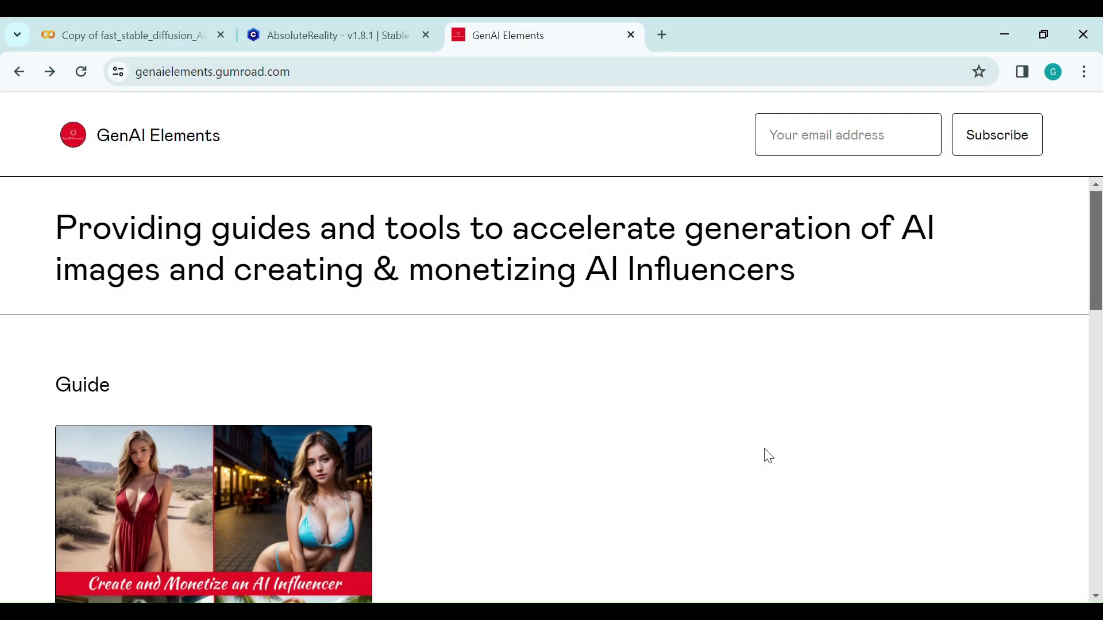
Open the $29 'Create and Monetize an AI Influencer - Guide' and read to Prerequisites.
scroll(769, 455, down, 3)
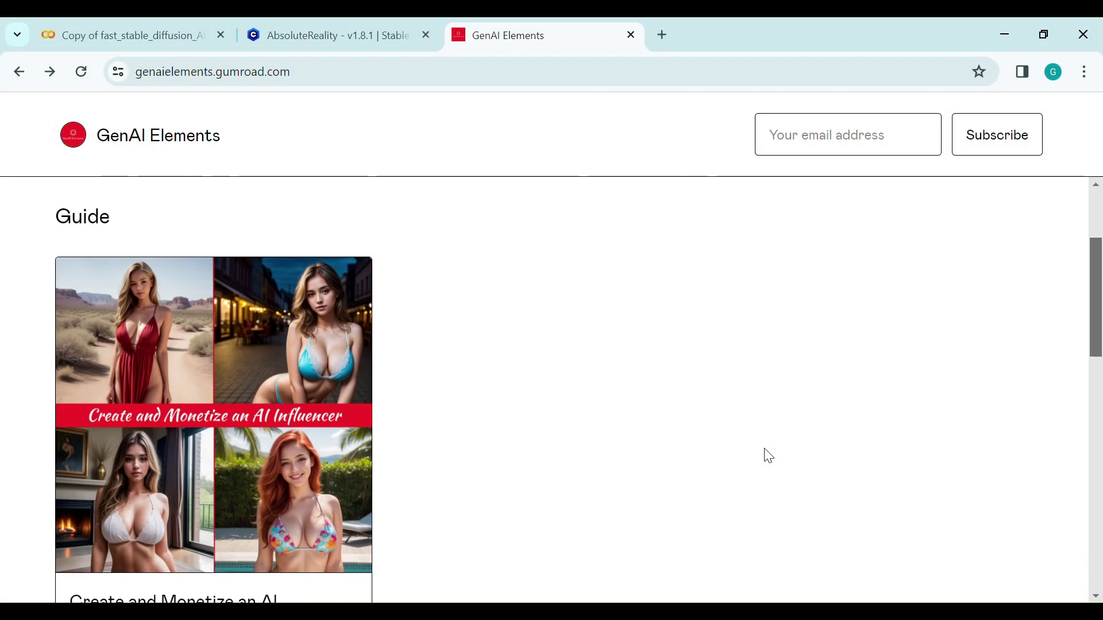
scroll(769, 456, down, 1)
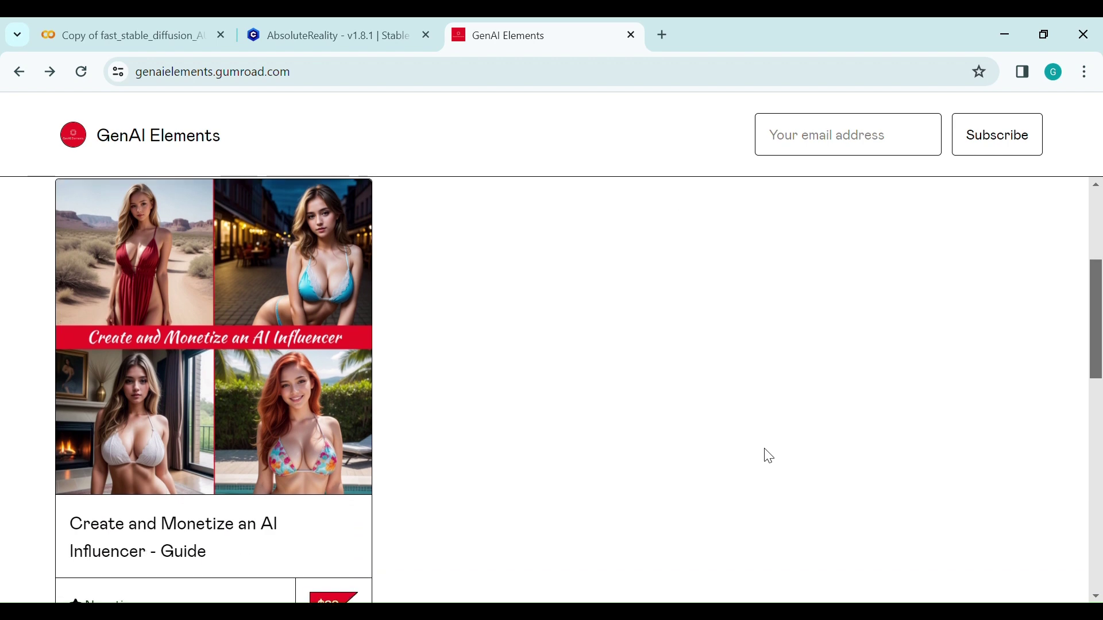
scroll(768, 455, down, 10)
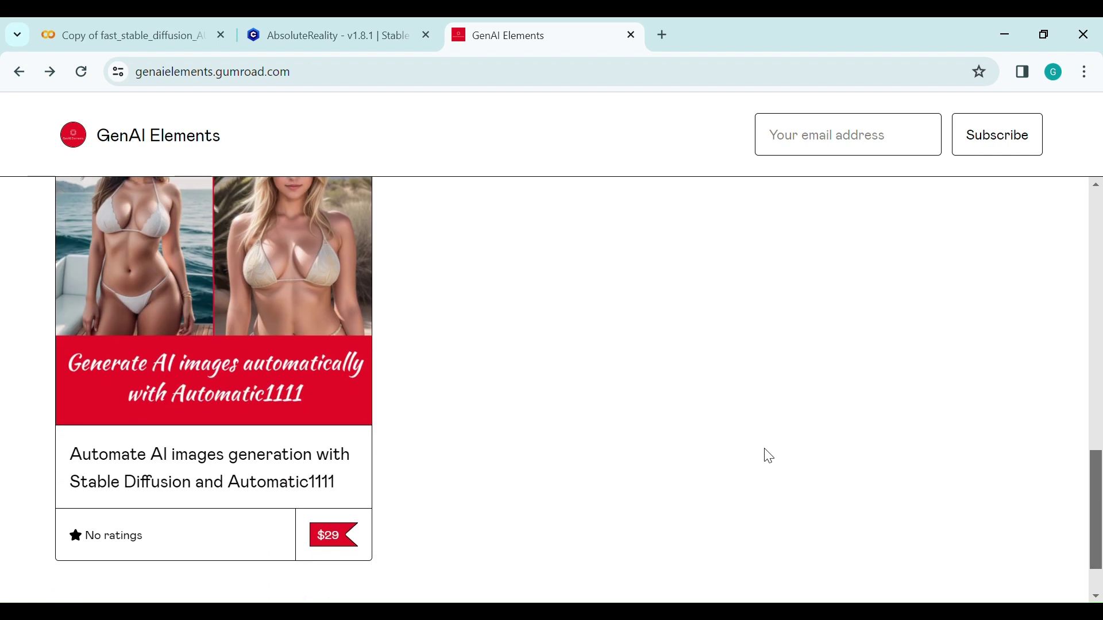
scroll(769, 455, up, 8)
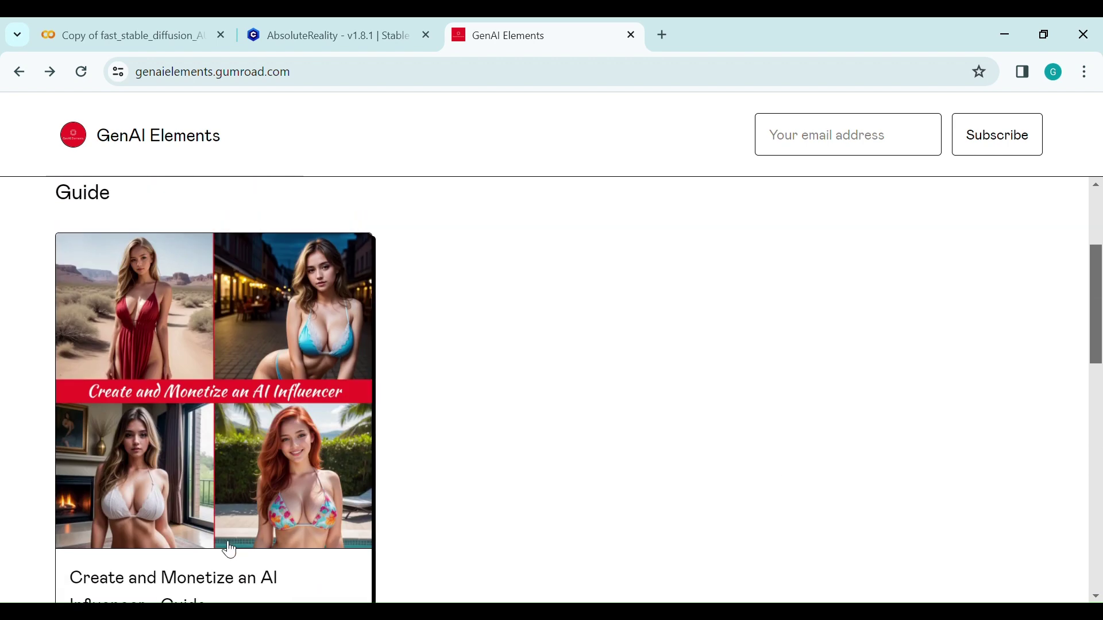
click(228, 547)
scroll(729, 422, down, 1)
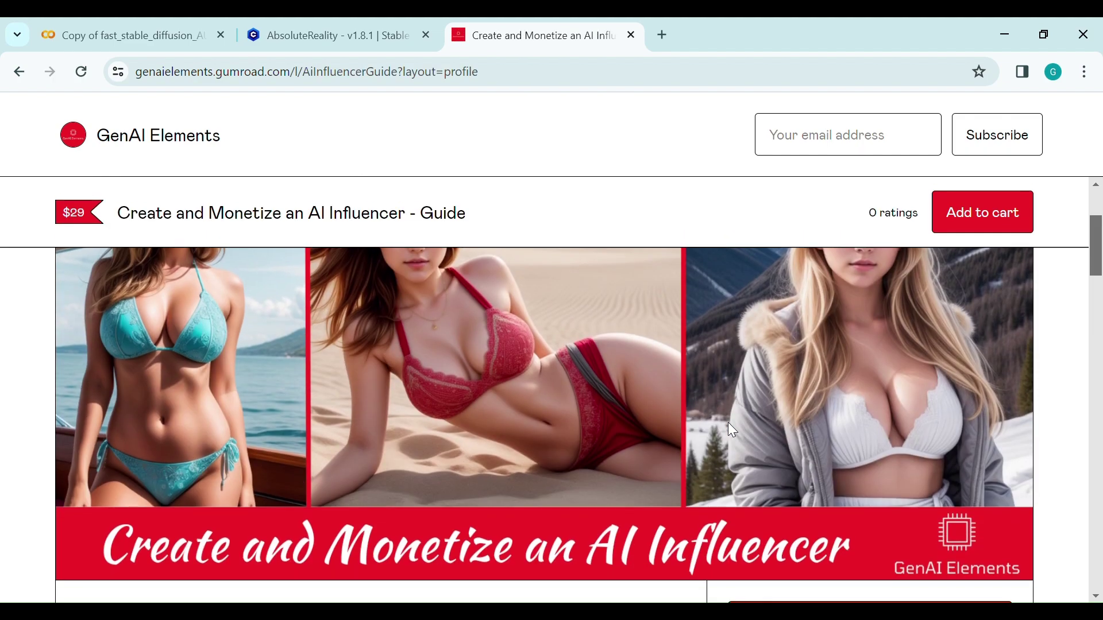
scroll(732, 430, down, 14)
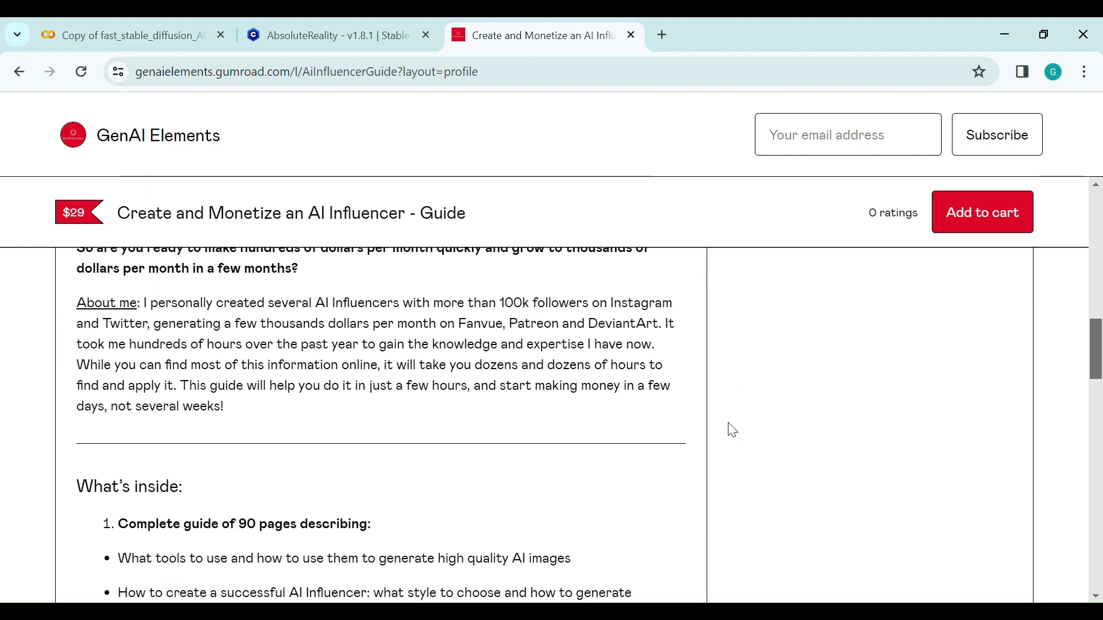
scroll(732, 431, down, 15)
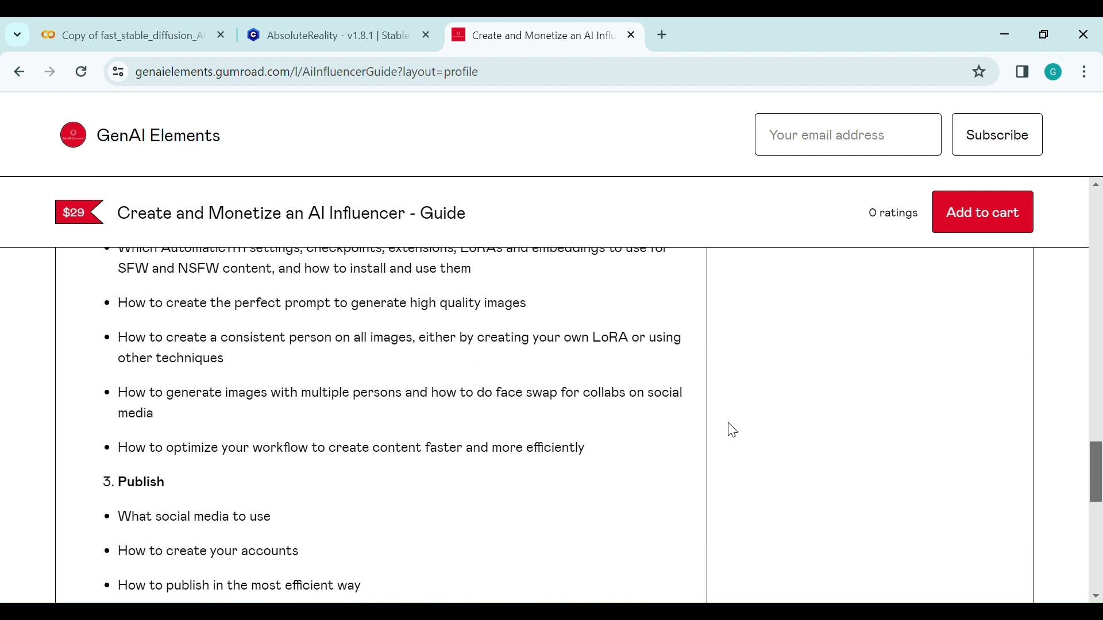
scroll(732, 431, down, 8)
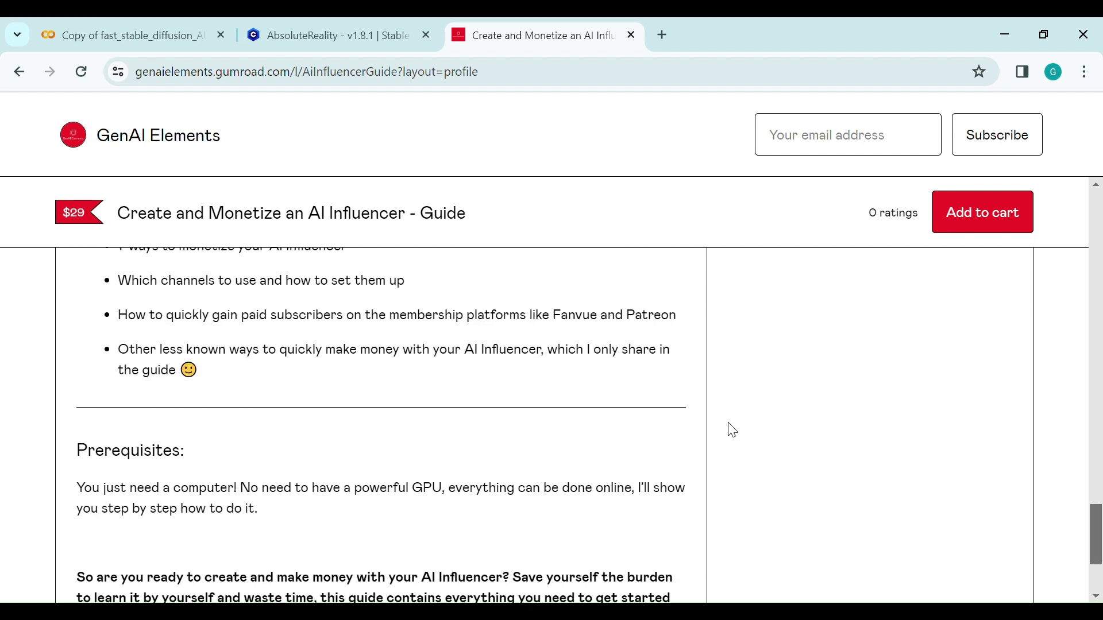